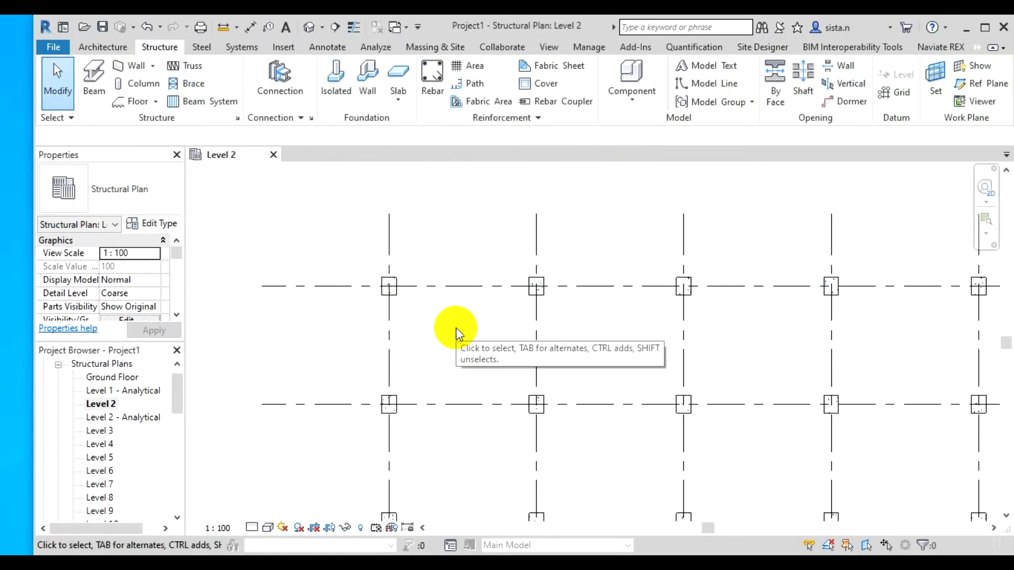
Step: Try to place a 500 x 600mm concrete rectangular column over the existing column at grids A and 1, and undo the placement
key(c)
key(l)
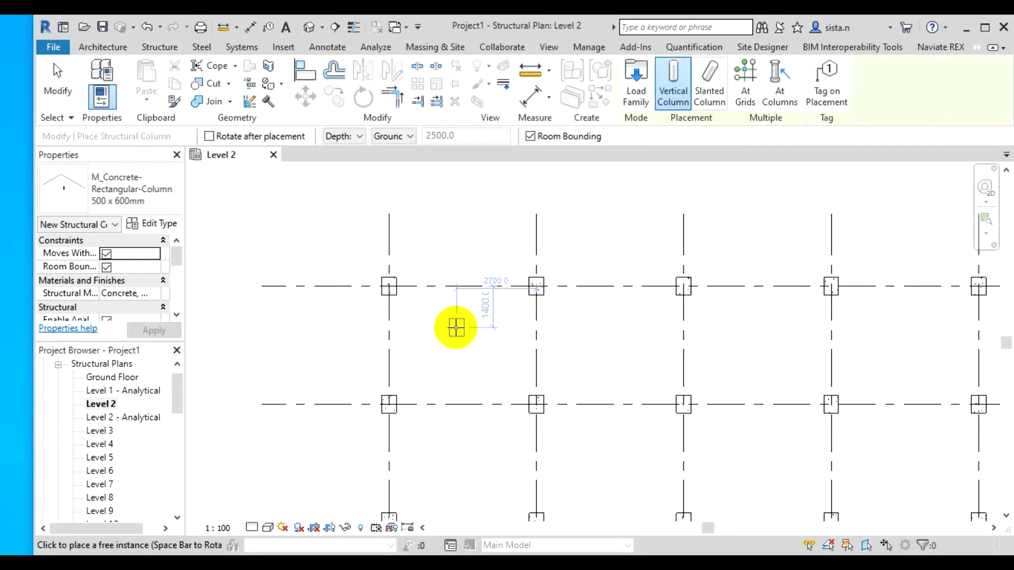
scroll(457, 326, up, 3)
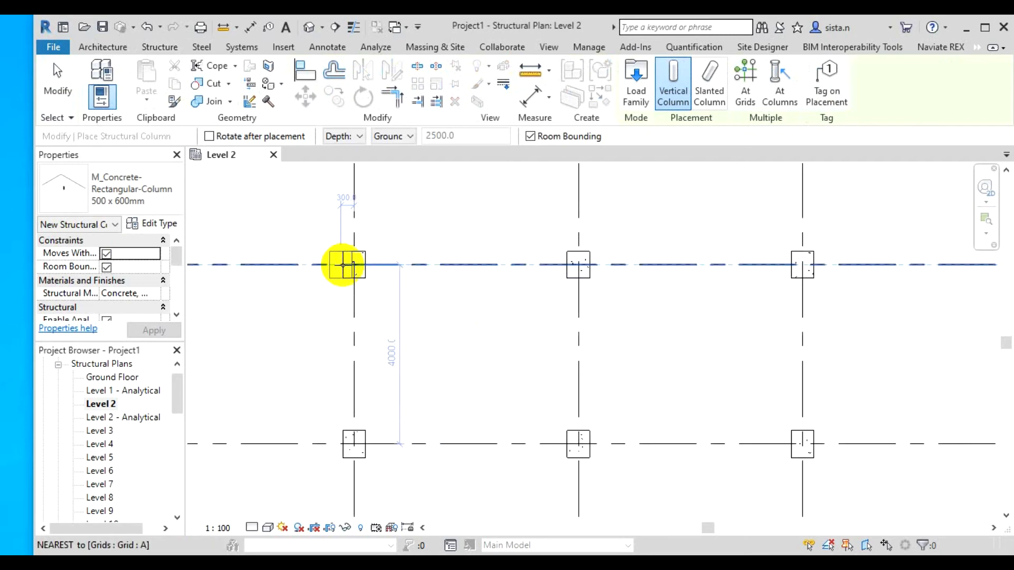
click(351, 274)
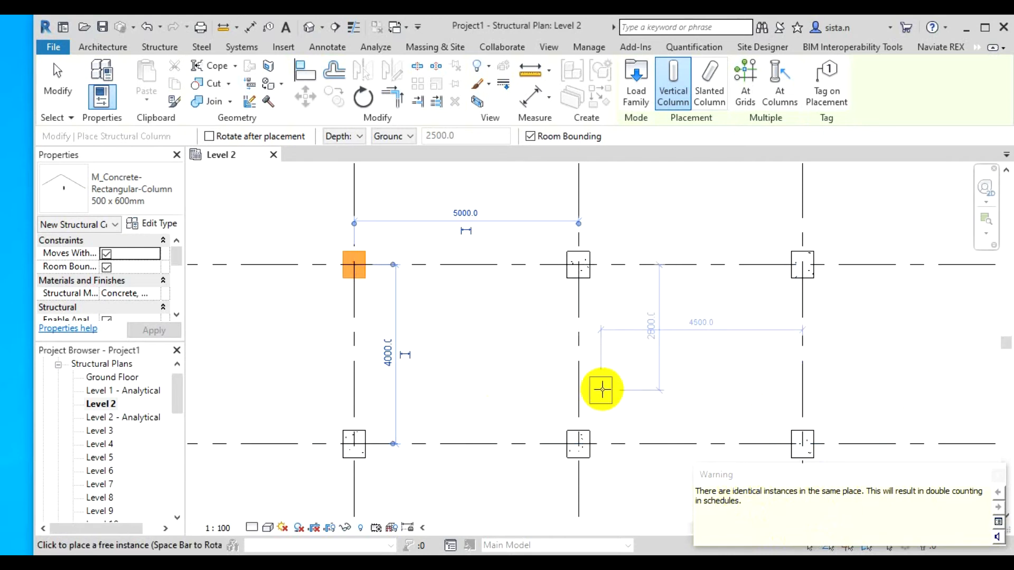
key(ctrl+z)
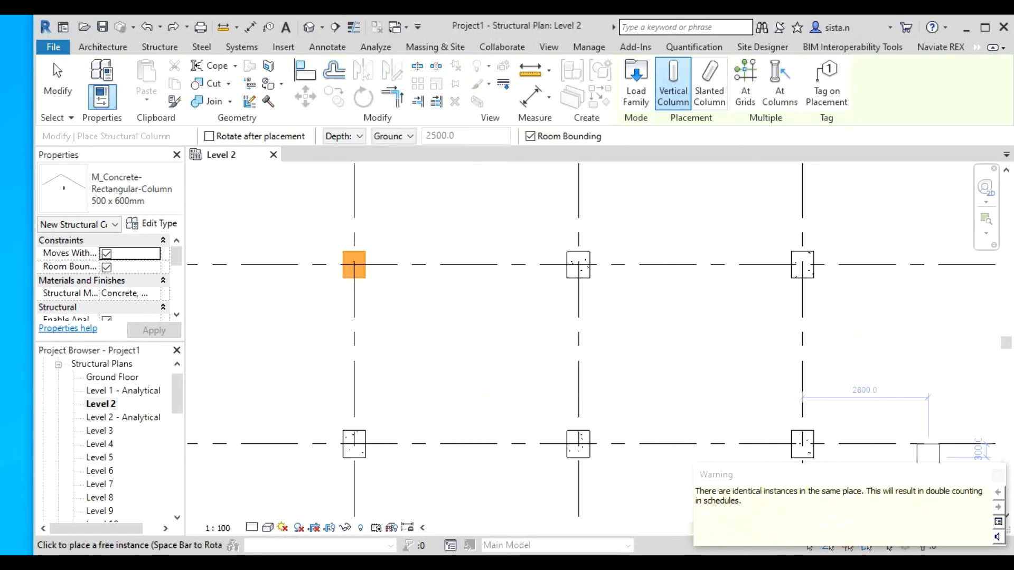
key(Escape)
key(Escape)
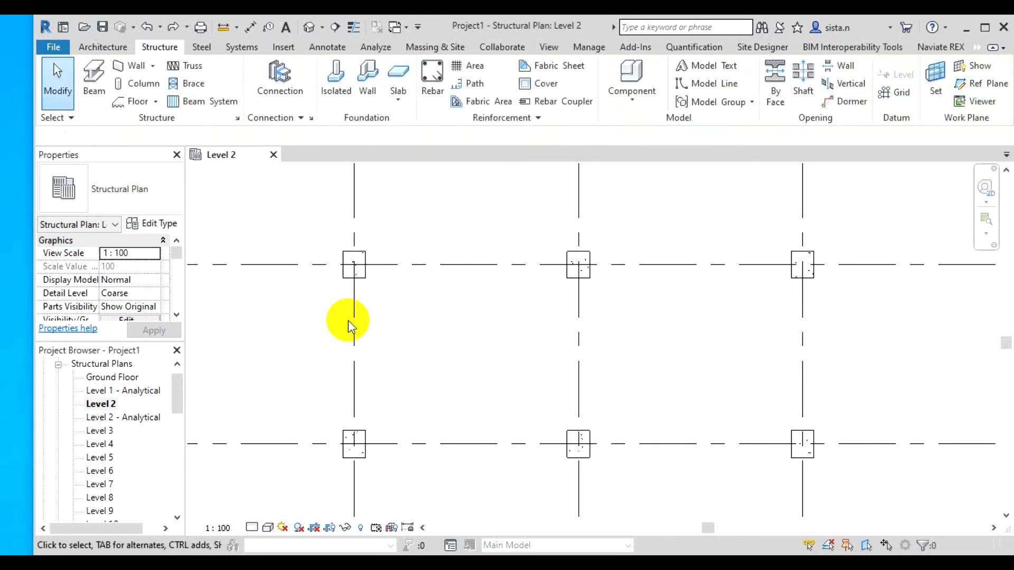
click(353, 259)
key(Delete)
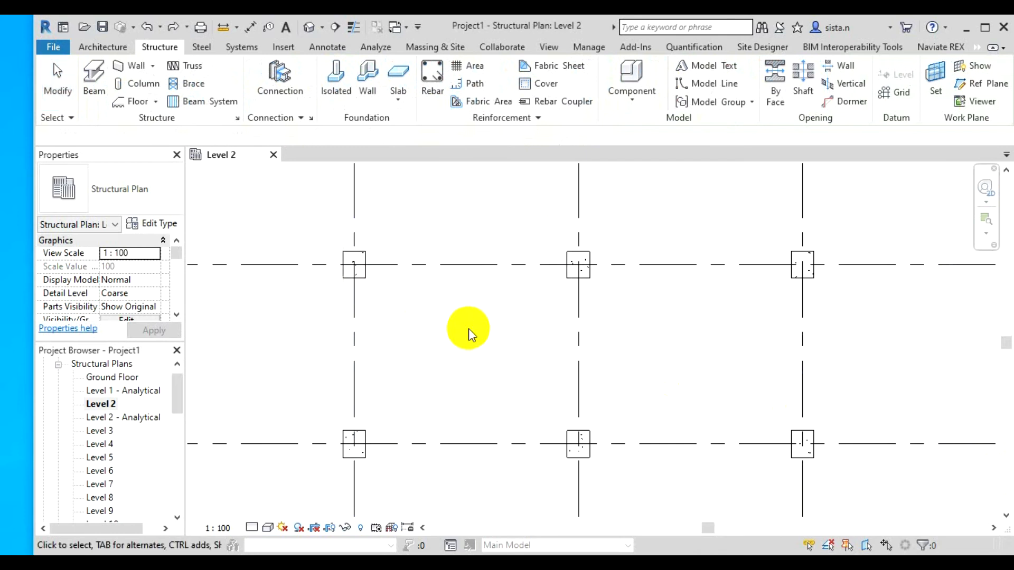
Step: Review the full column grid in the Level 2 plan and open the default 3D view
scroll(467, 321, down, 5)
middle_drag(467, 317, 445, 239)
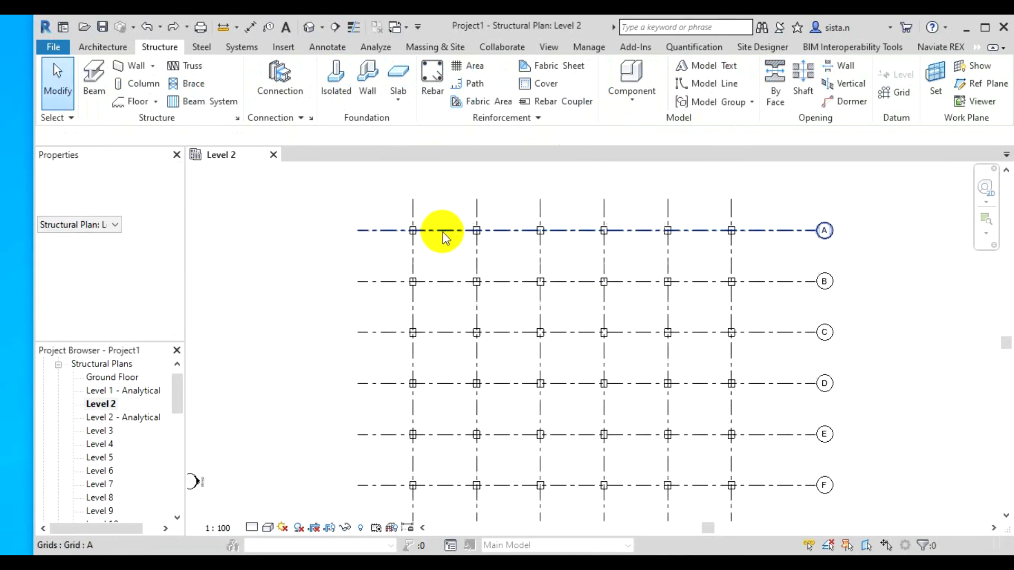
scroll(454, 272, up, 1)
scroll(454, 271, down, 1)
middle_drag(474, 281, 445, 274)
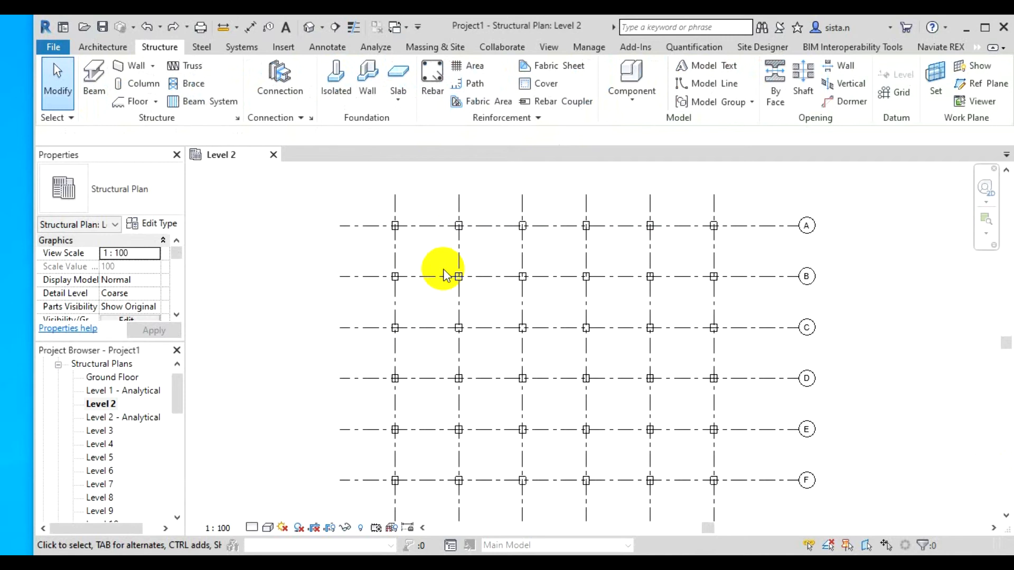
scroll(445, 275, down, 1)
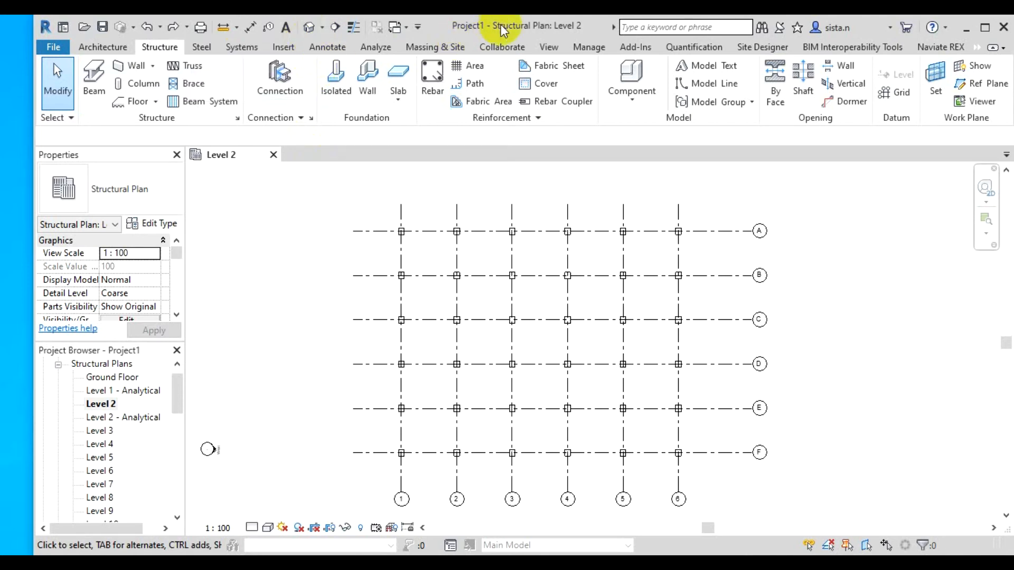
drag(526, 20, 528, 30)
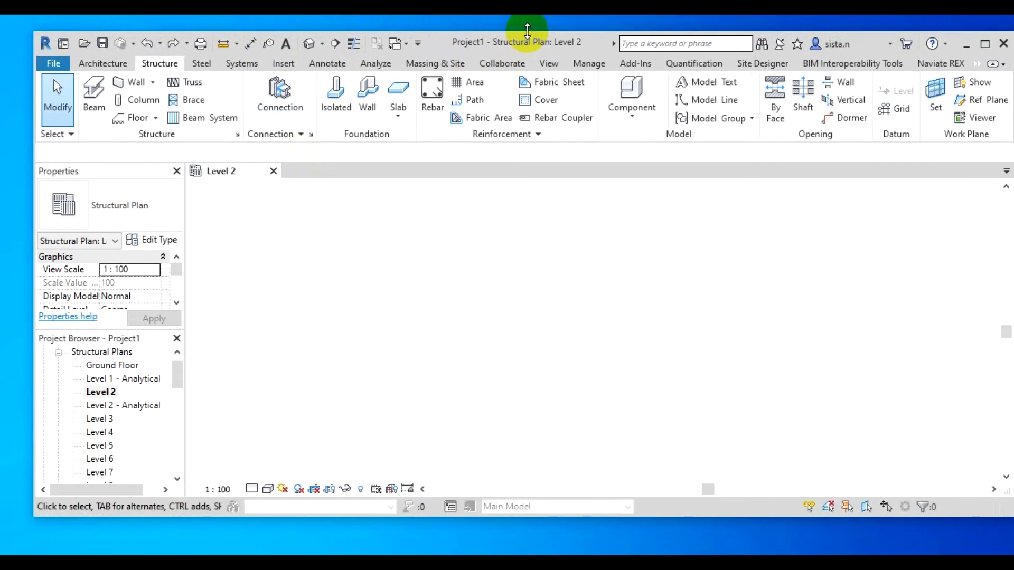
click(311, 45)
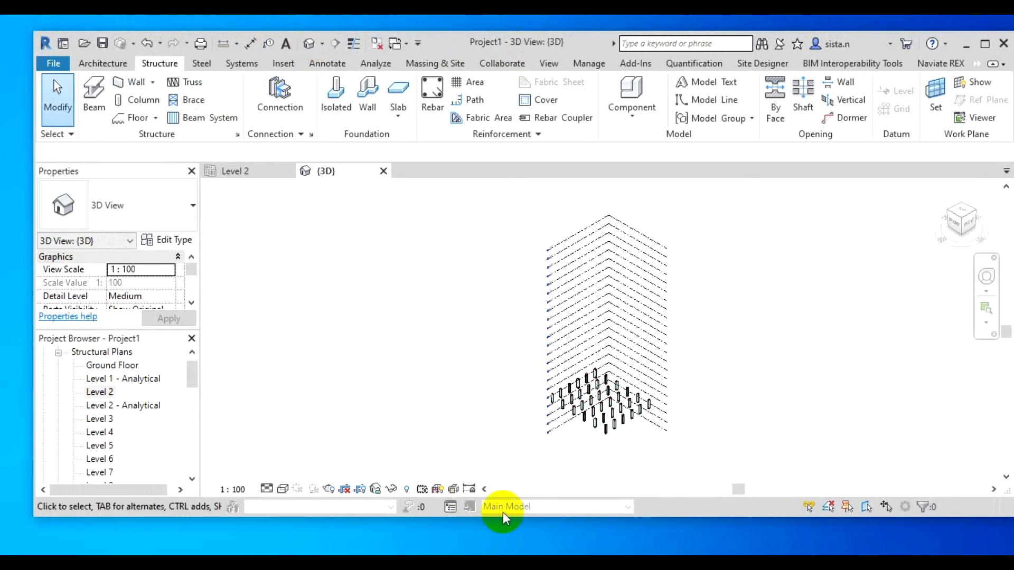
drag(503, 516, 509, 549)
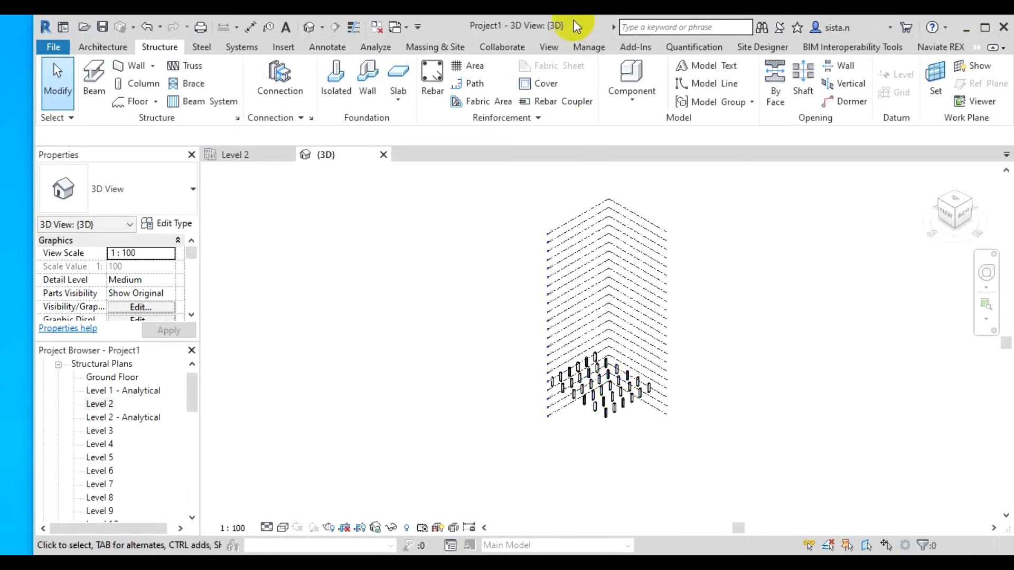
drag(573, 20, 572, 34)
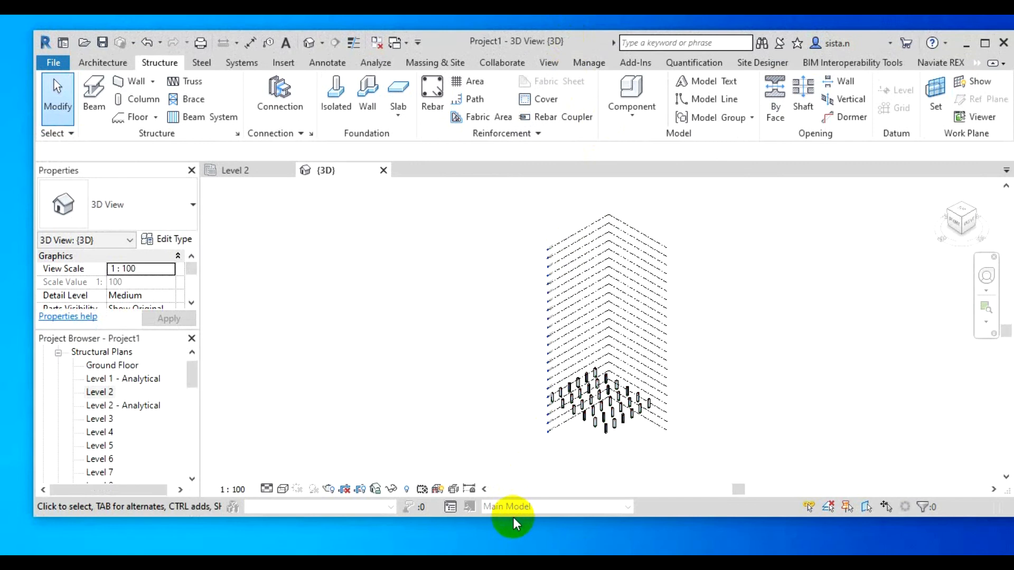
drag(513, 518, 512, 540)
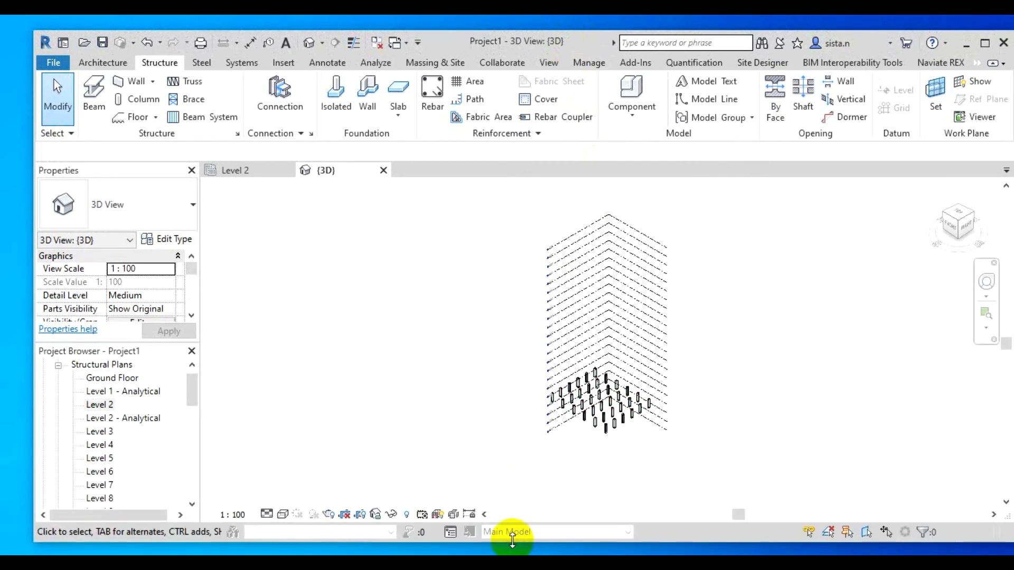
double_click(512, 541)
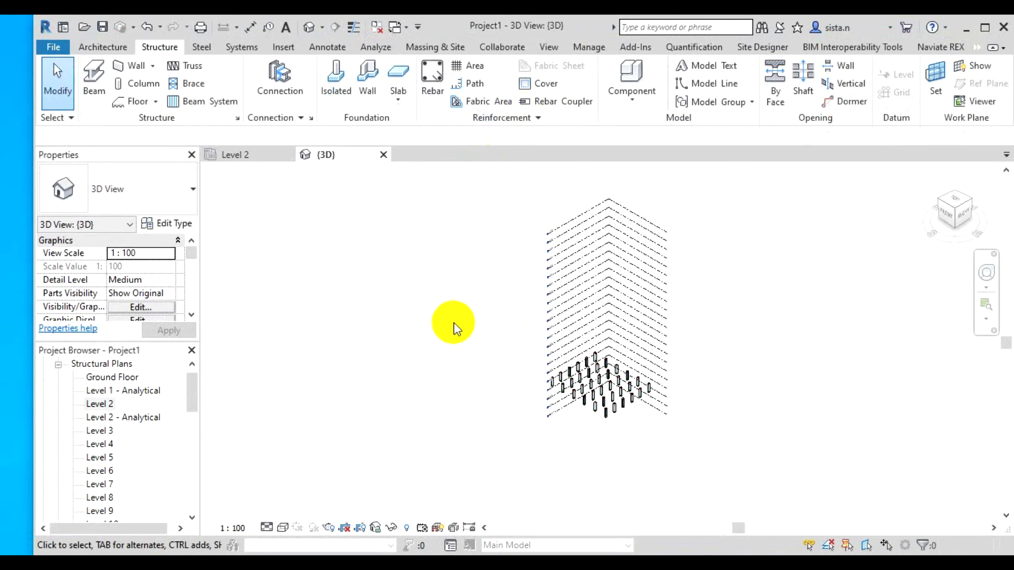
Step: Examine the placed structural columns in relation to the levels in the 3D view
scroll(468, 369, up, 5)
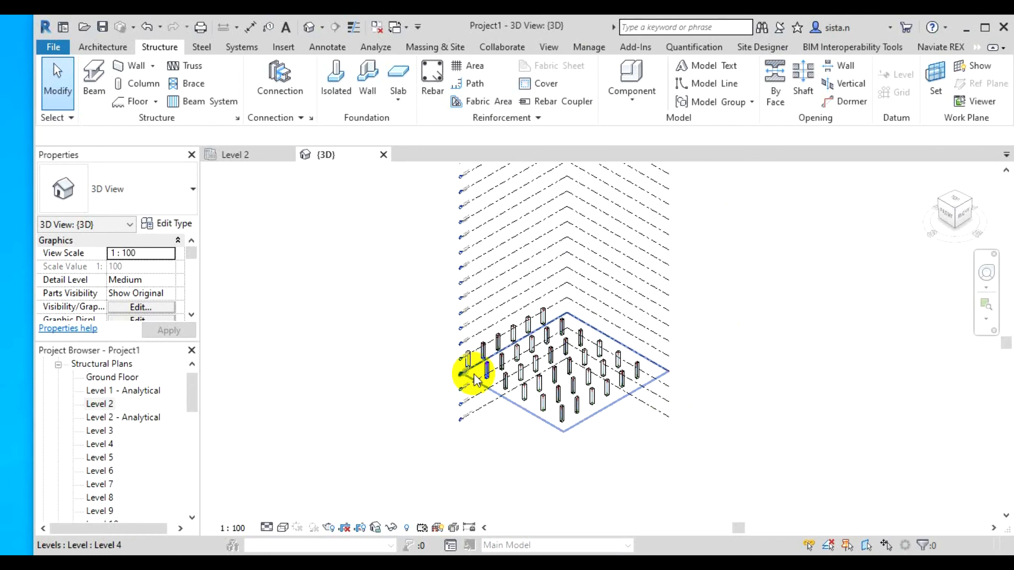
scroll(438, 295, down, 3)
scroll(444, 276, up, 2)
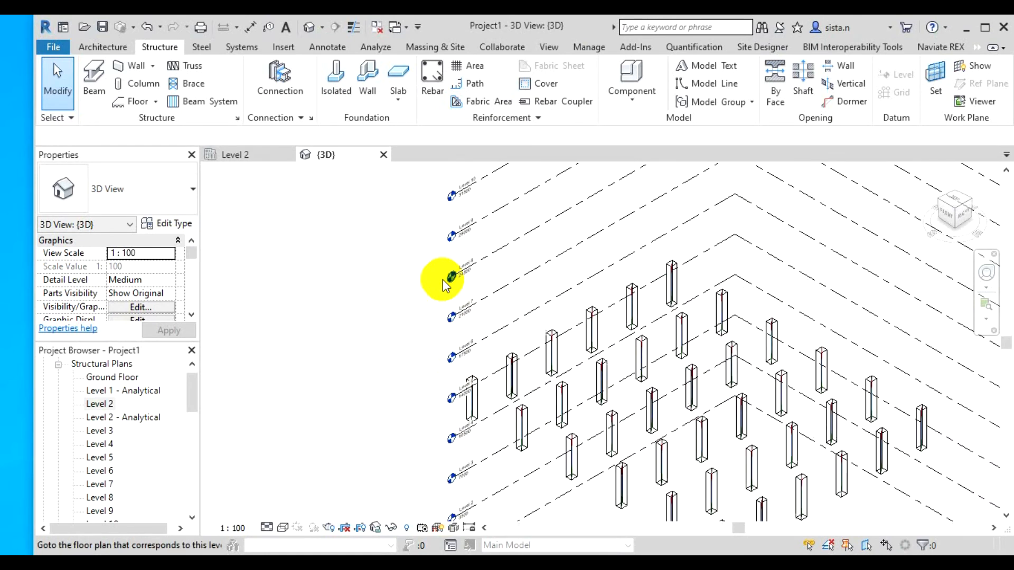
middle_drag(442, 285, 392, 344)
shift+middle_drag(439, 399, 456, 355)
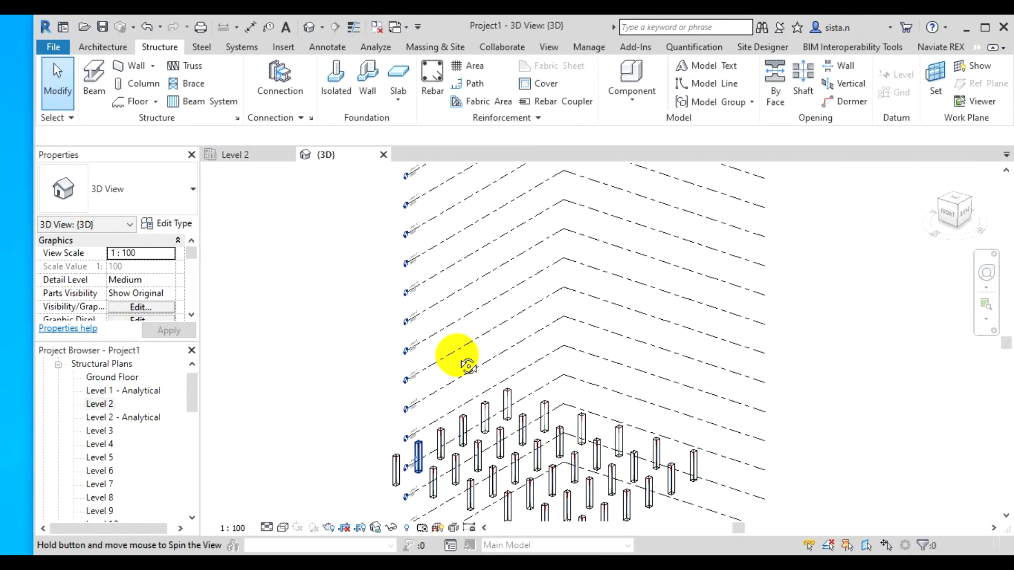
middle_drag(476, 467, 482, 365)
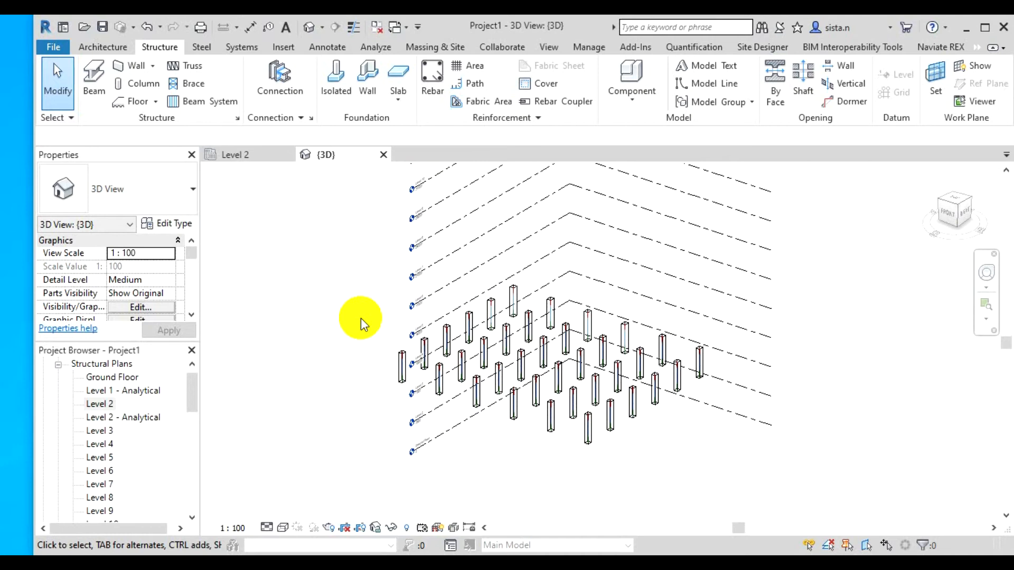
scroll(425, 317, down, 1)
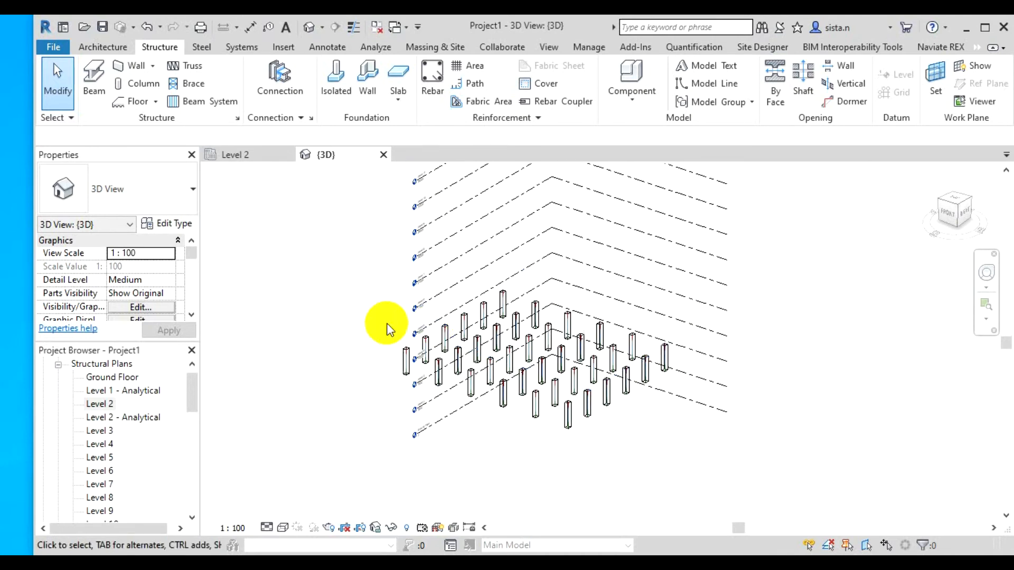
middle_drag(385, 328, 423, 331)
scroll(423, 332, up, 4)
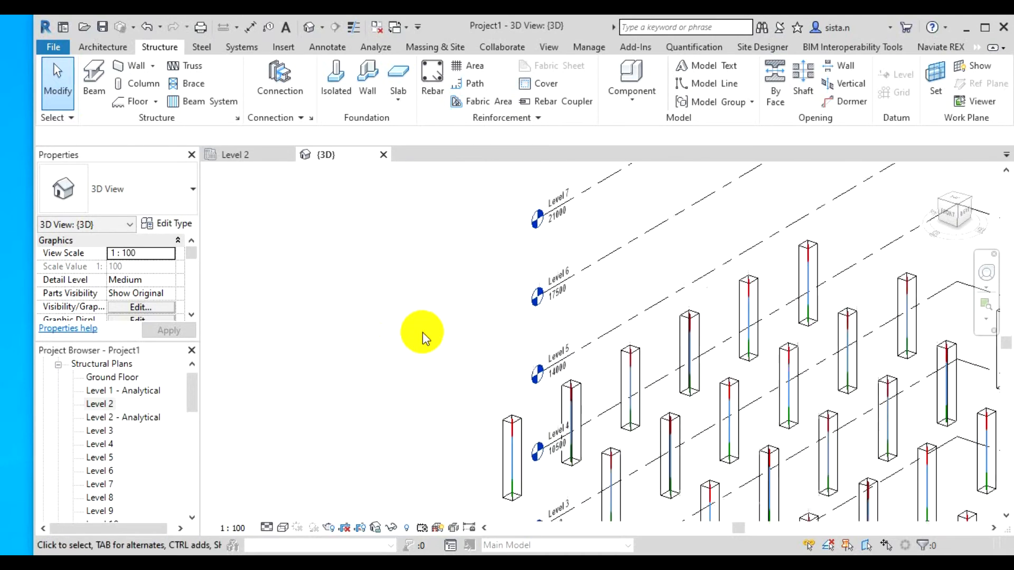
scroll(423, 331, down, 4)
middle_click(422, 331)
scroll(422, 332, up, 3)
middle_drag(393, 332, 382, 325)
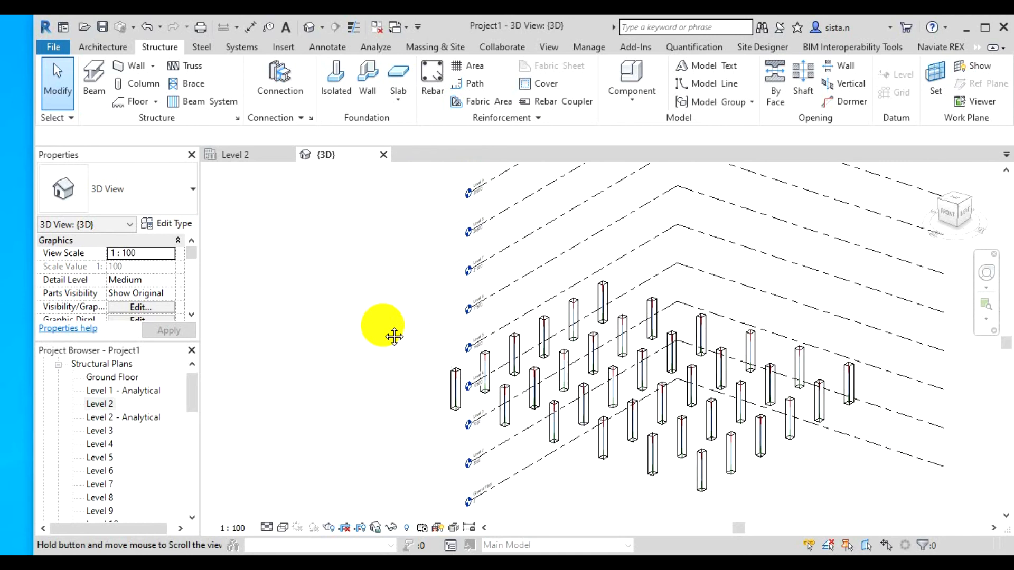
scroll(382, 325, up, 2)
scroll(382, 326, down, 1)
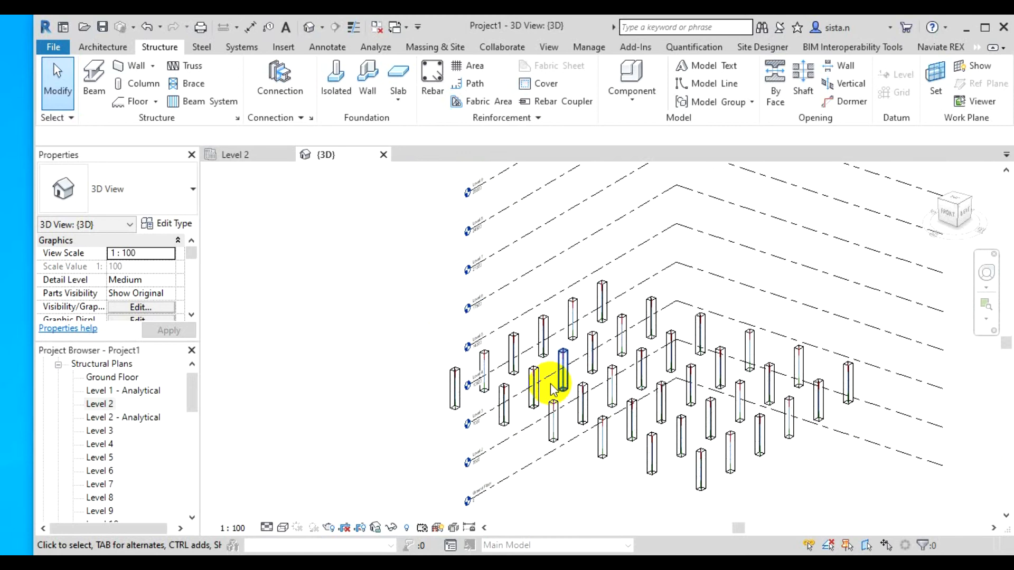
scroll(604, 417, up, 6)
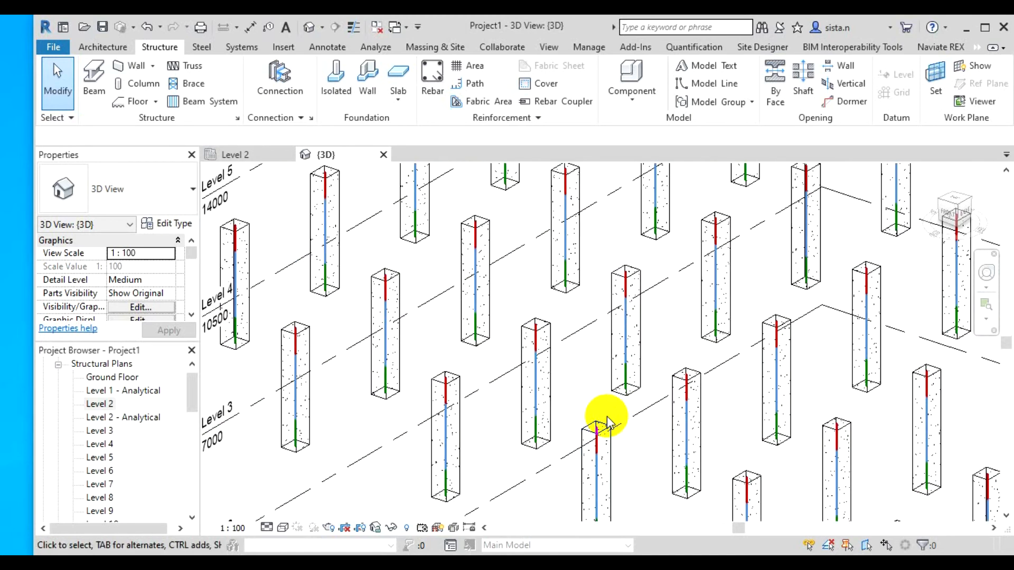
scroll(607, 423, down, 5)
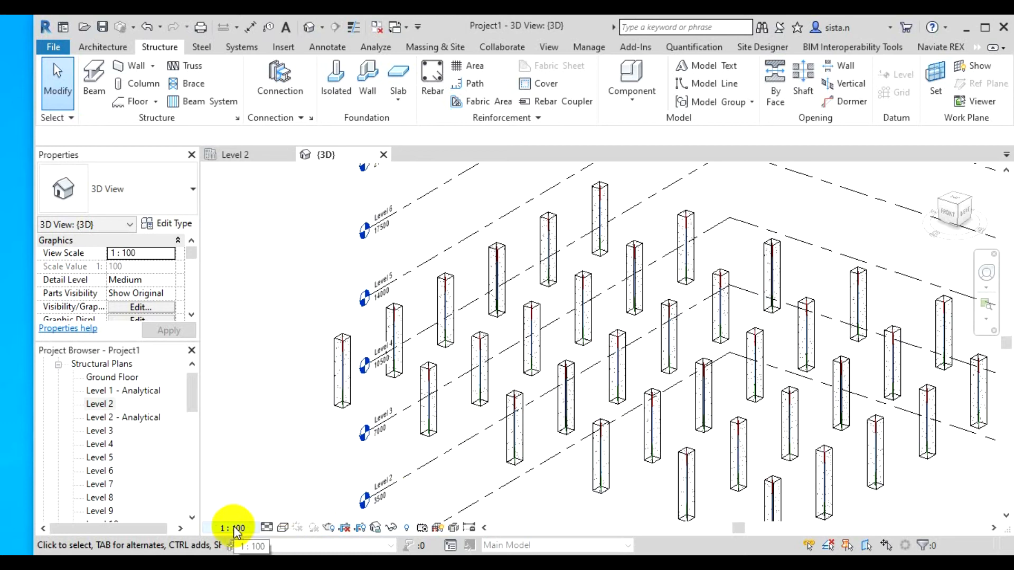
Step: Try the Hidden Line, Shaded and Consistent Colors visual styles on the 3D view
click(283, 528)
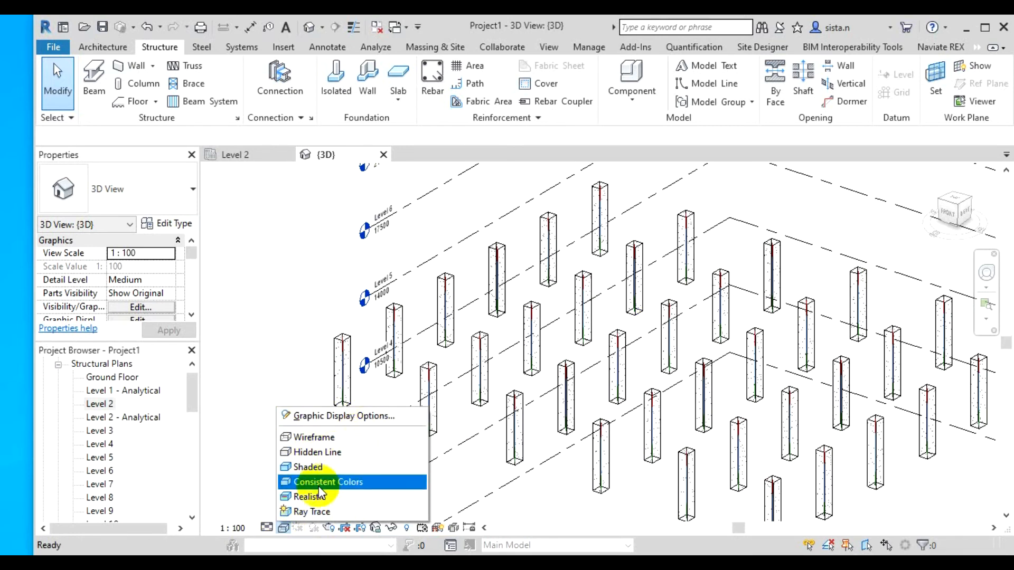
click(335, 453)
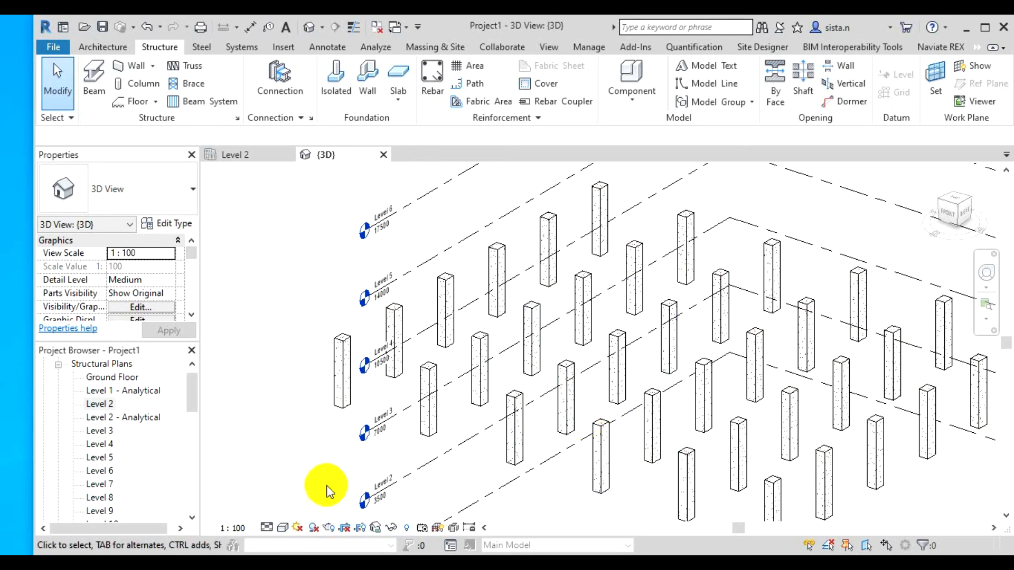
click(283, 528)
click(333, 467)
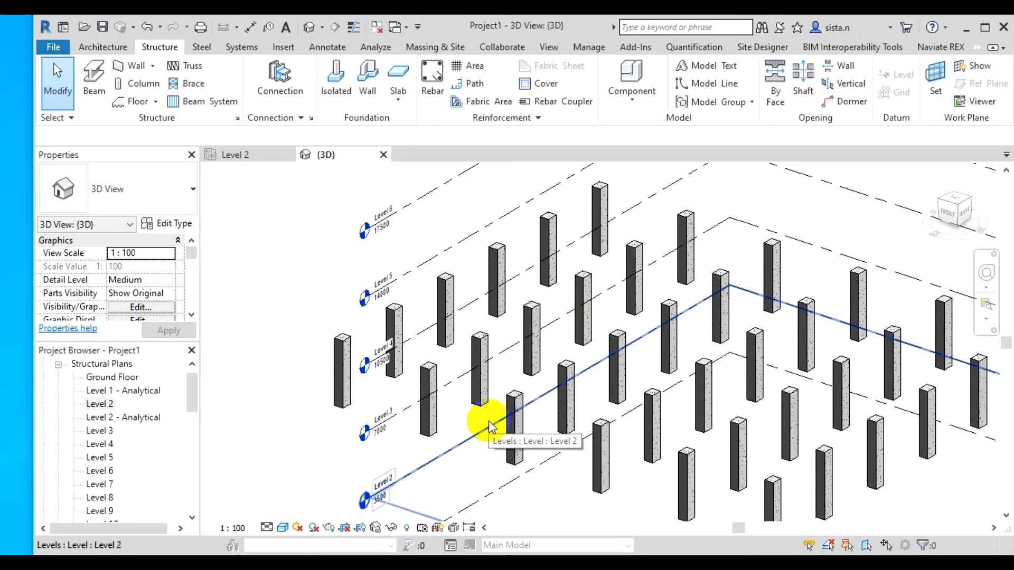
click(283, 527)
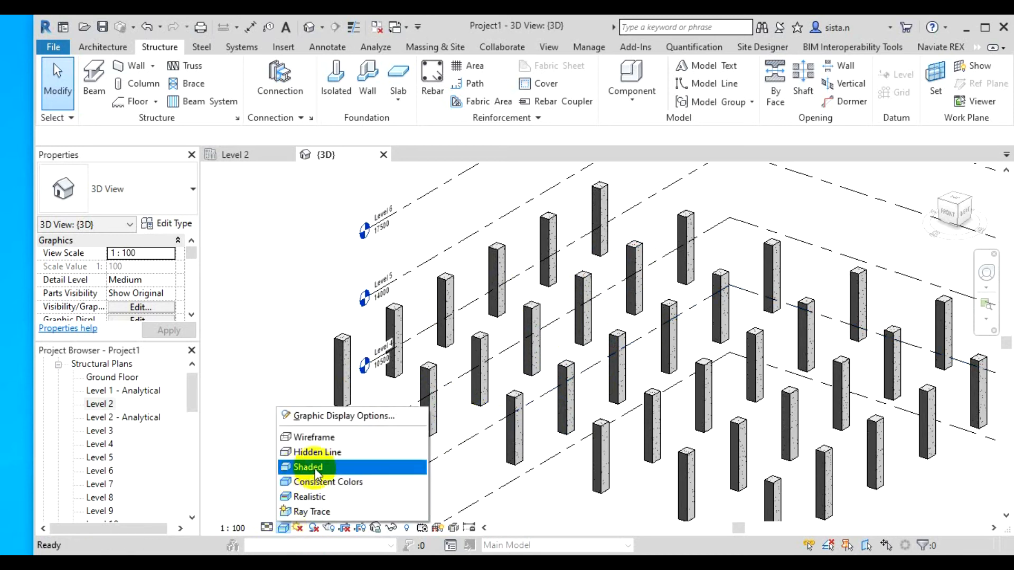
click(334, 482)
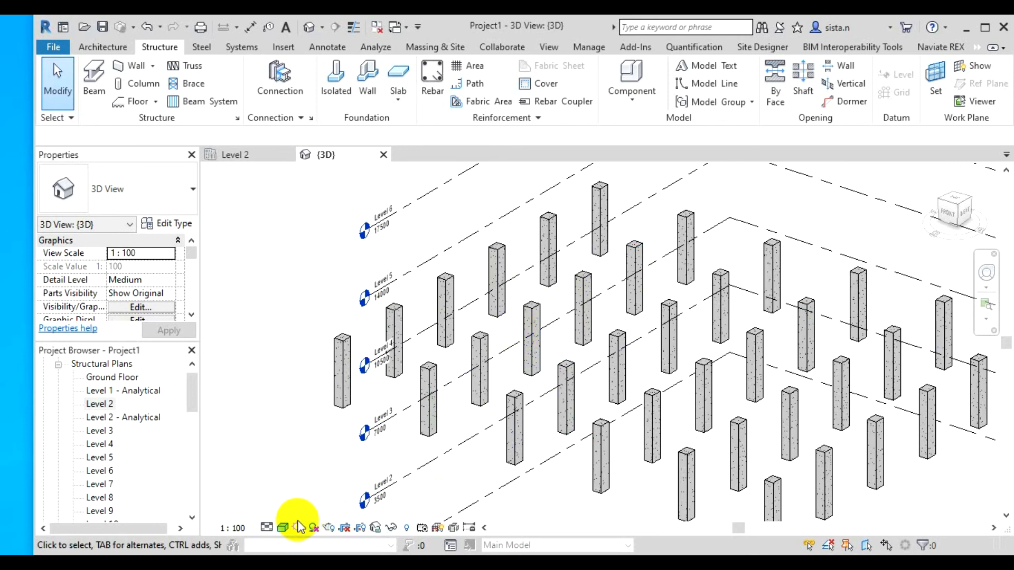
Step: Set the 3D view's visual style to Realistic and inspect the concrete texture of a column up close
click(283, 528)
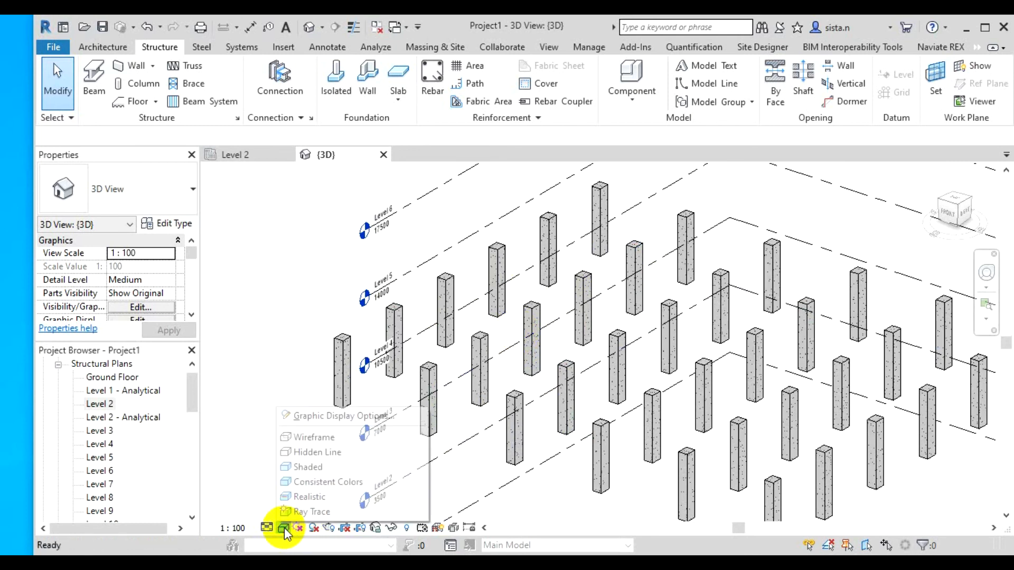
click(350, 494)
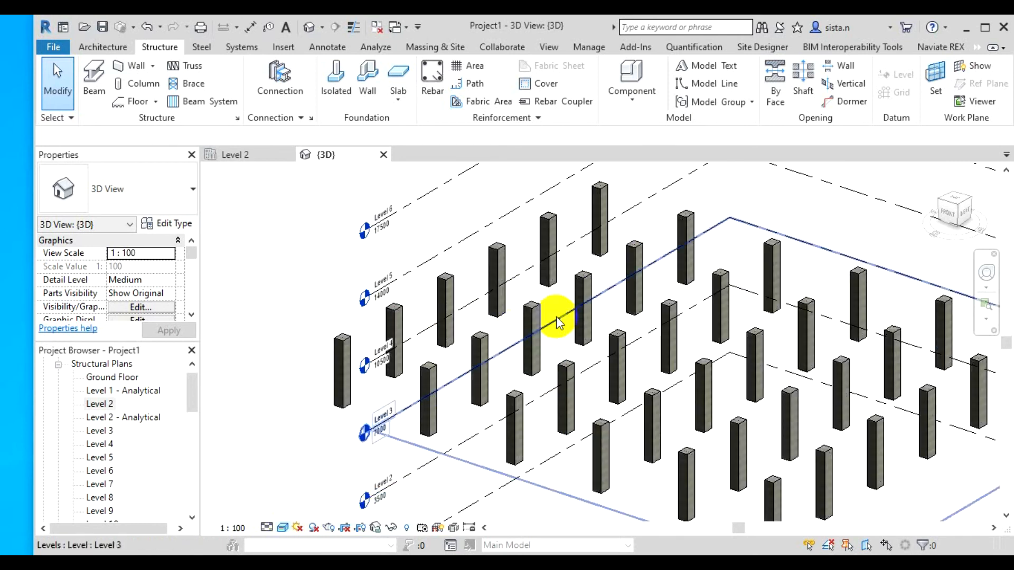
scroll(447, 391, up, 6)
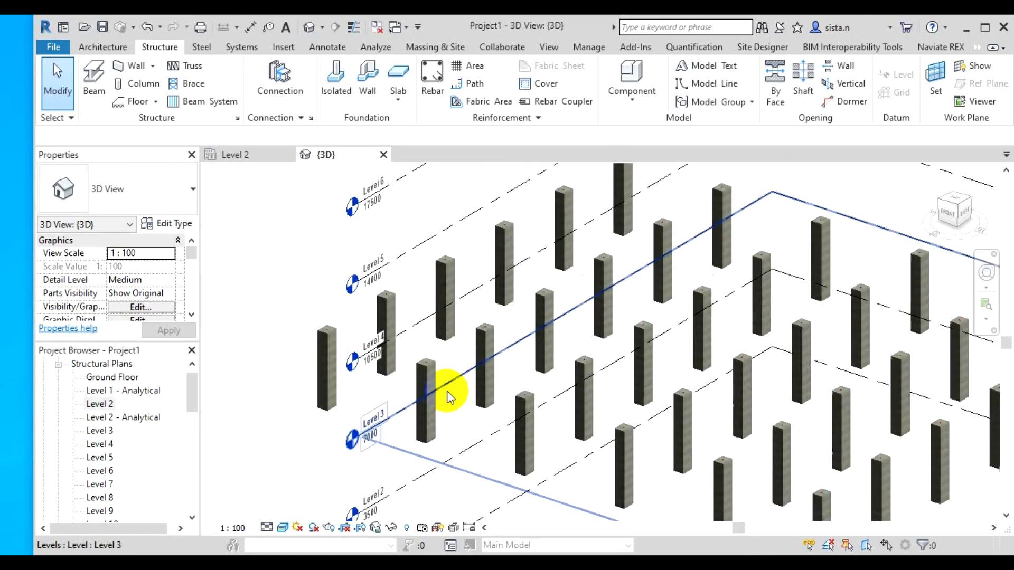
scroll(552, 365, up, 8)
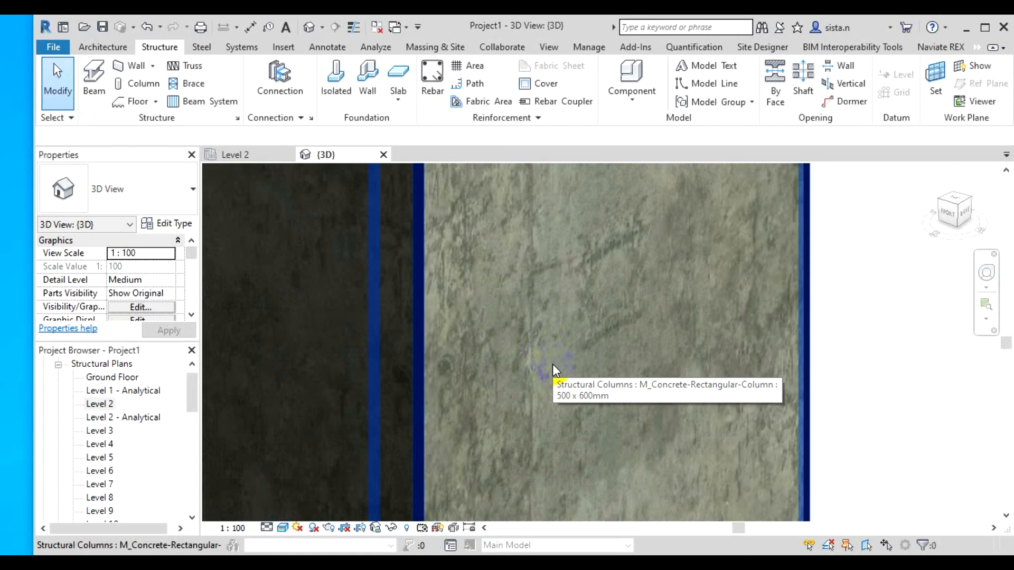
scroll(552, 363, up, 4)
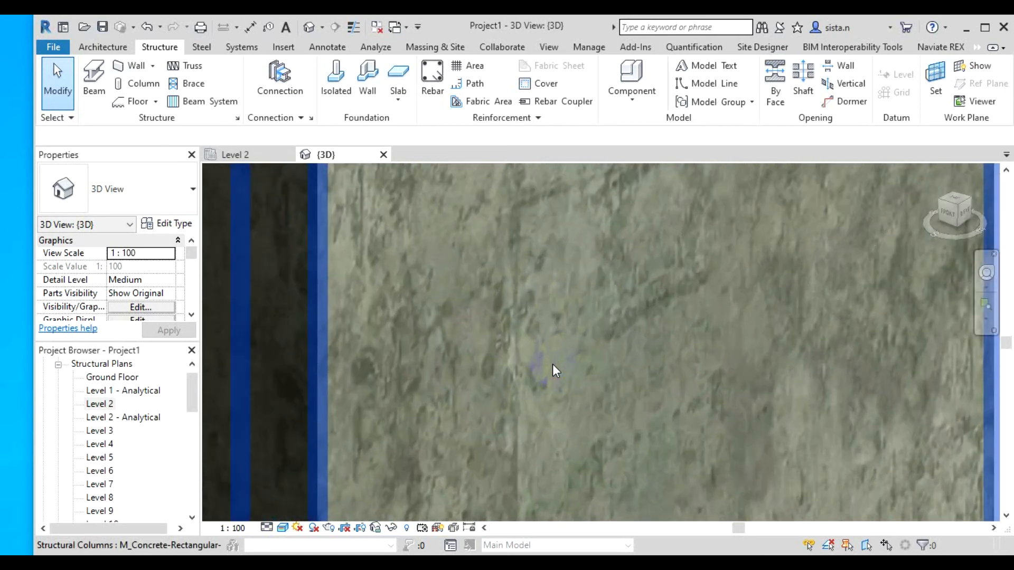
Step: Examine the overall column layout against the levels in the Realistic 3D view and check the available visual styles
scroll(552, 363, down, 7)
scroll(552, 363, down, 2)
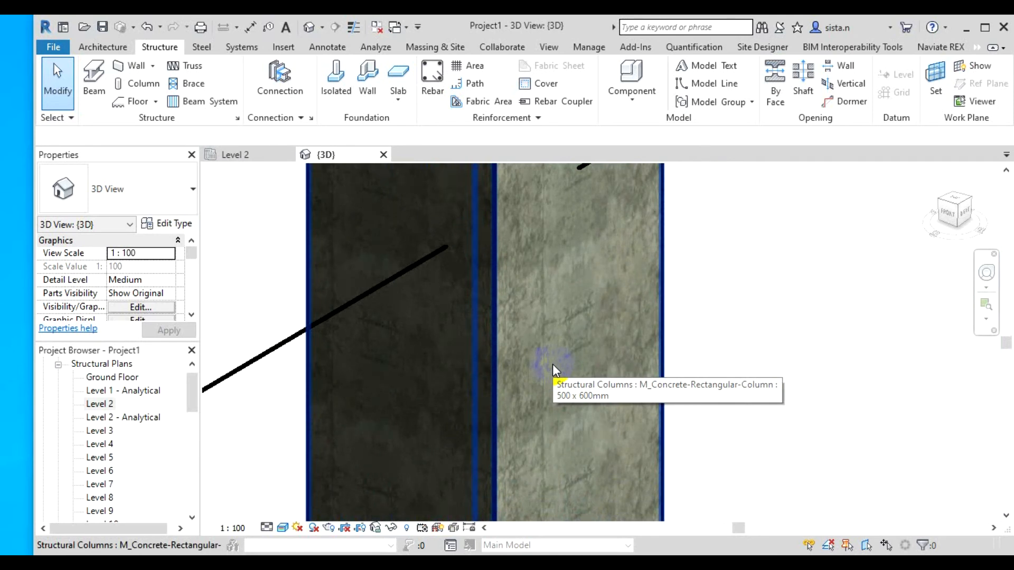
scroll(553, 363, down, 10)
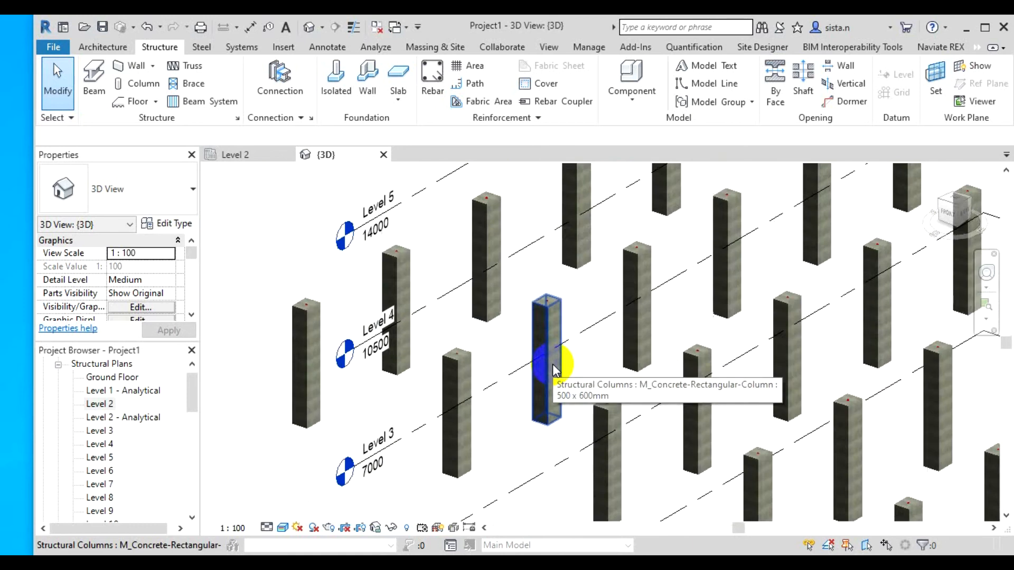
scroll(553, 364, down, 6)
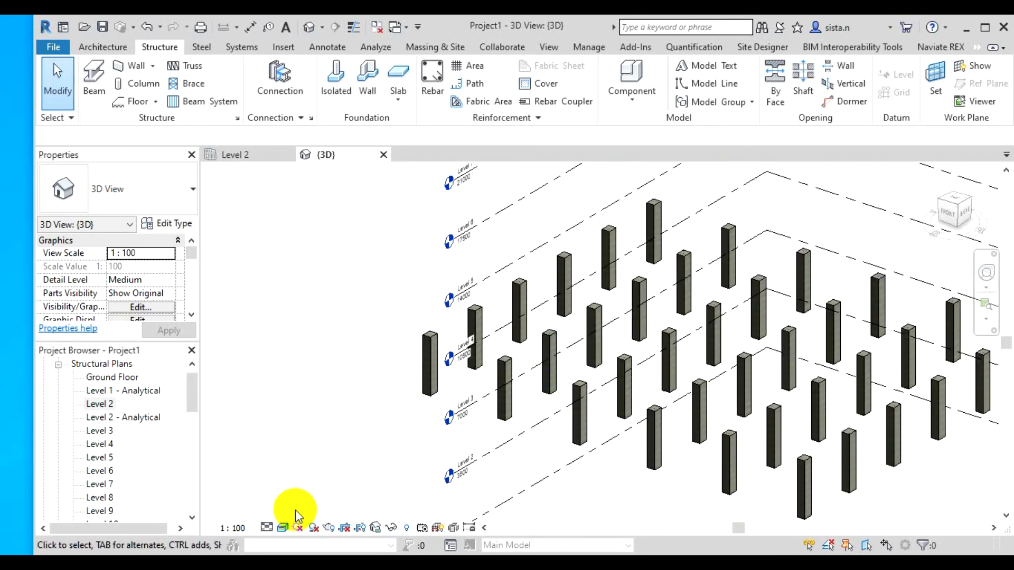
click(281, 528)
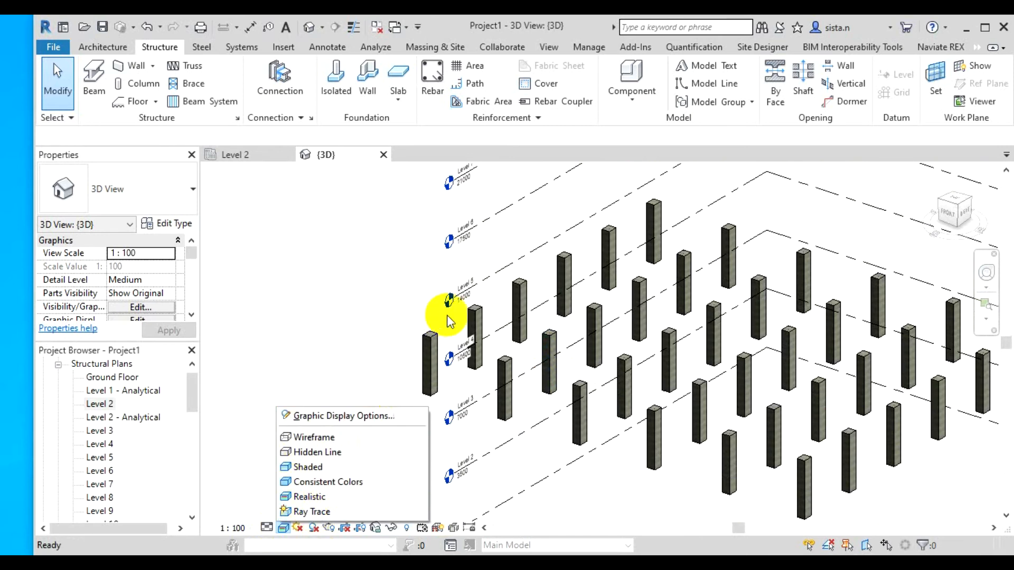
click(383, 368)
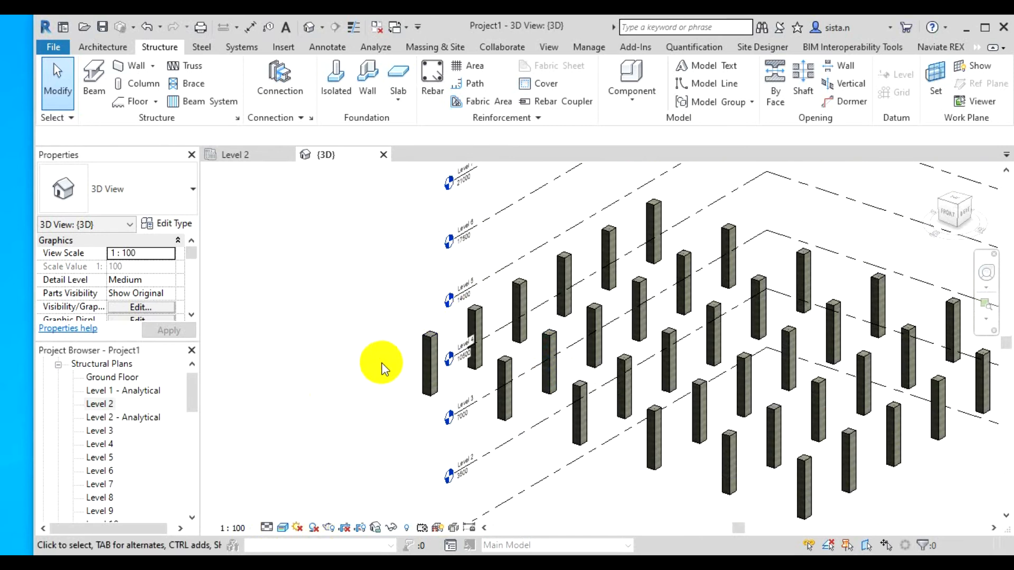
scroll(339, 389, down, 3)
scroll(332, 389, up, 1)
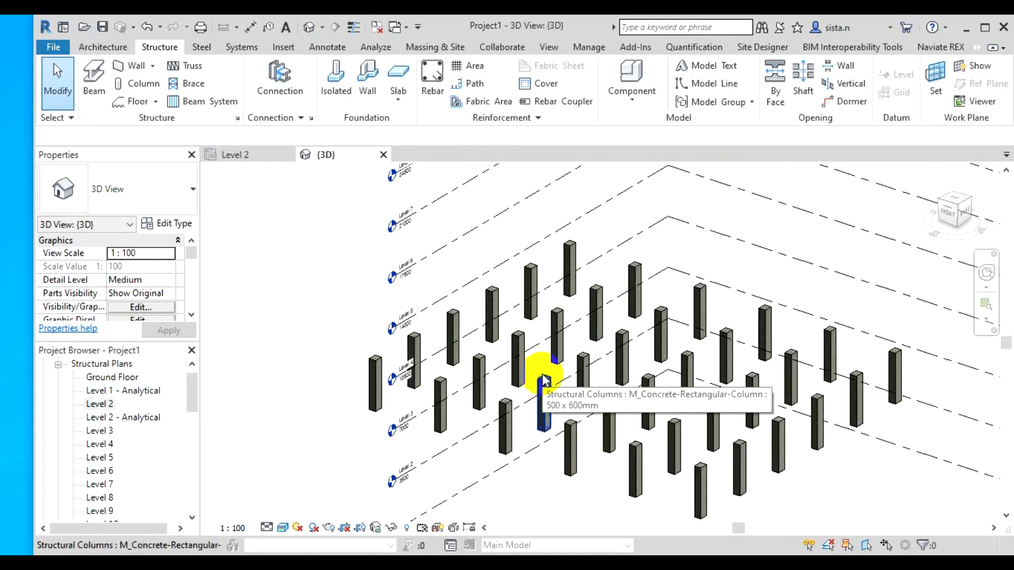
Step: Set the 3D view's visual style to Shaded and inspect the columns across the levels
click(284, 530)
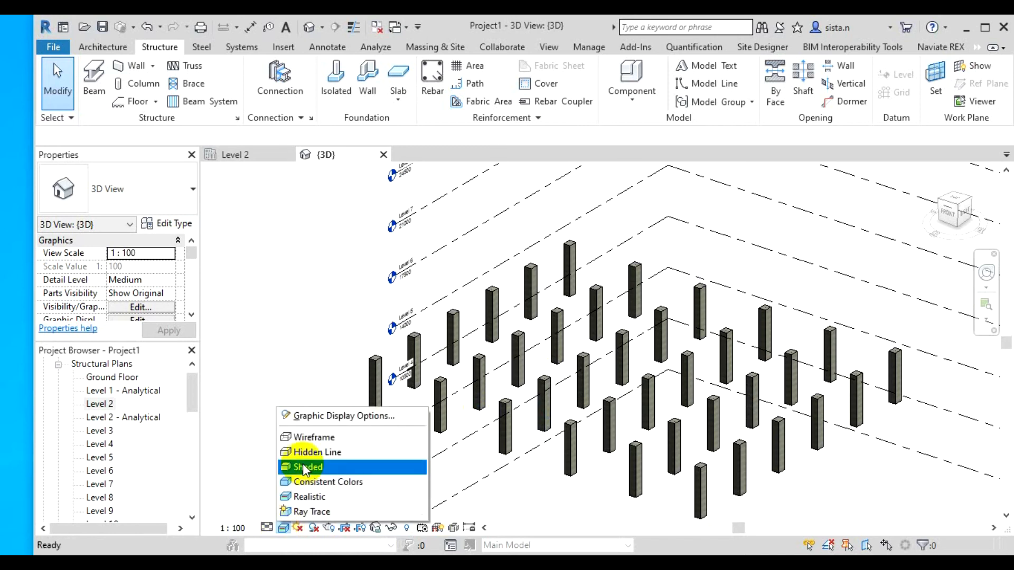
click(307, 467)
scroll(327, 472, up, 2)
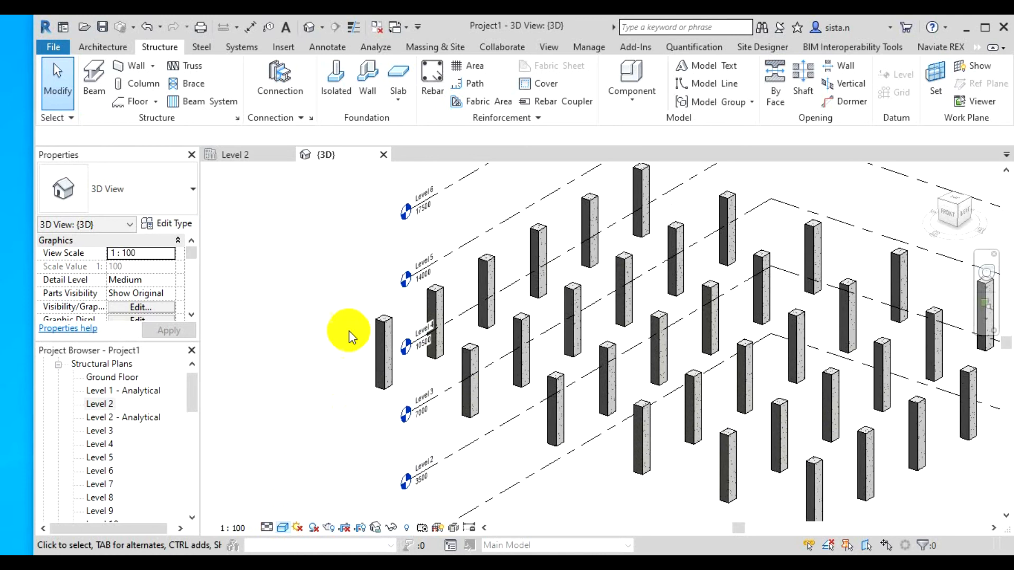
middle_drag(350, 334, 326, 362)
scroll(326, 363, down, 3)
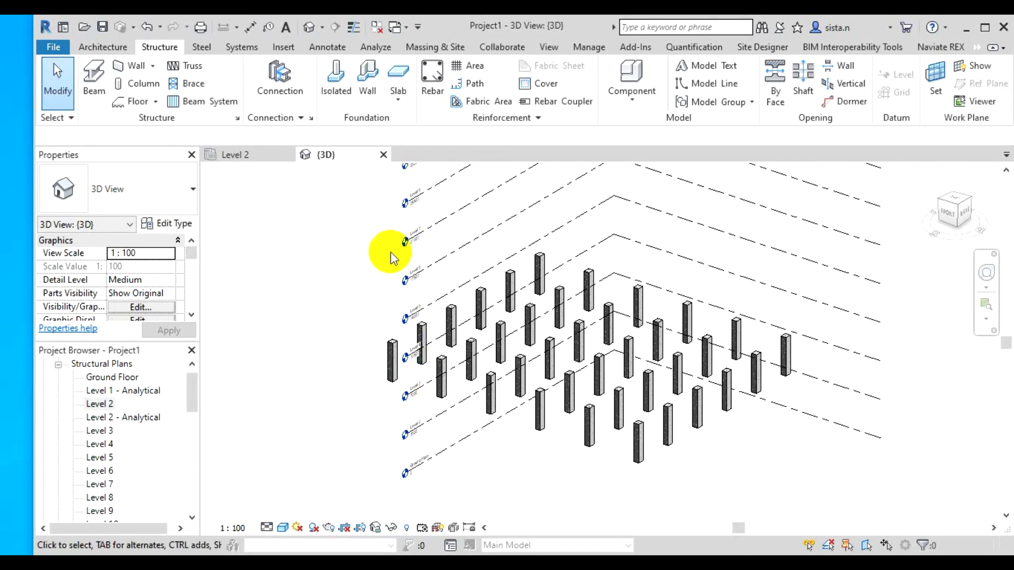
Step: Return to the Level 2 plan, tile it beside the 3D view, and frame the columns in both views
click(262, 156)
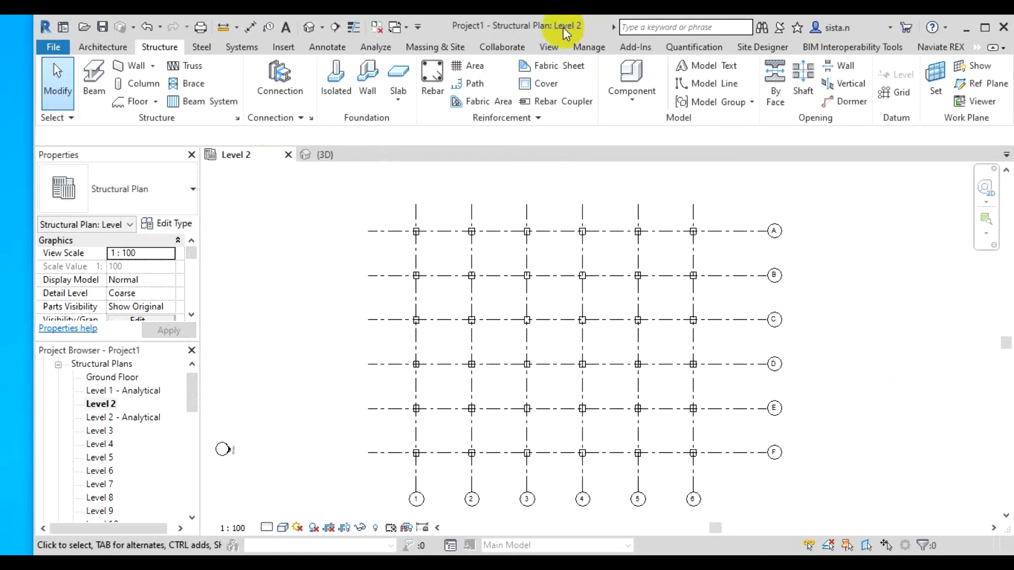
click(549, 48)
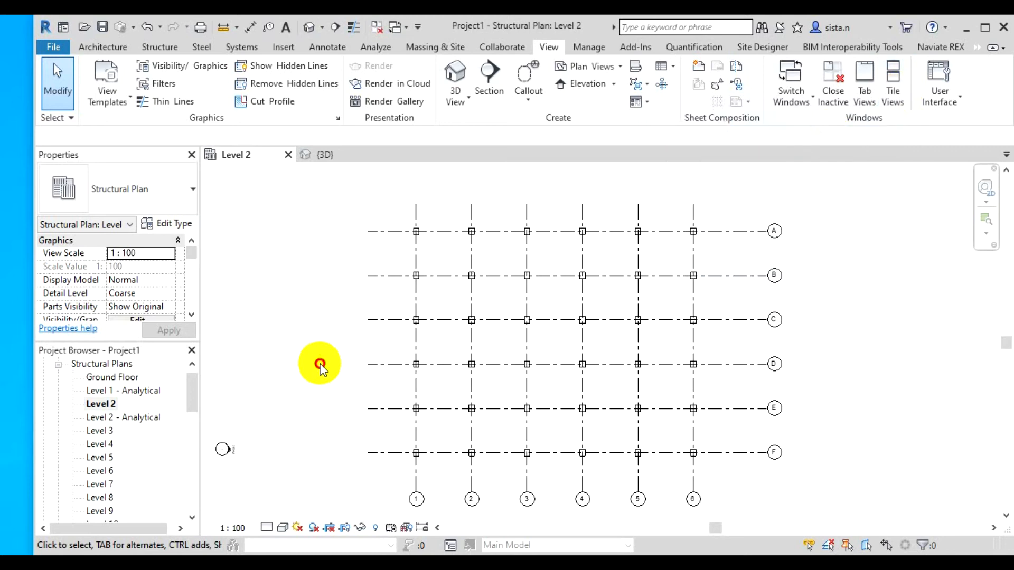
key(w)
key(t)
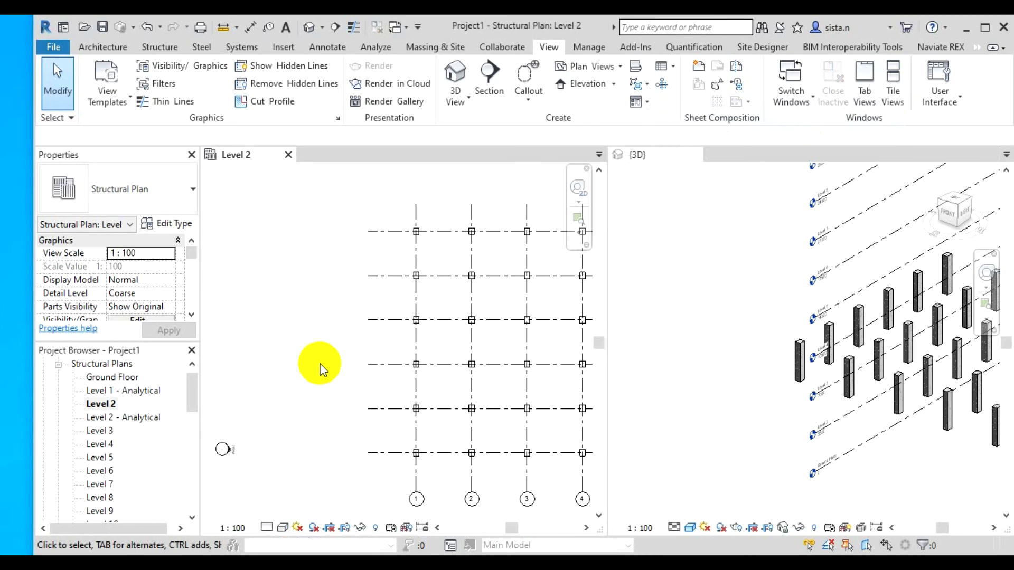
scroll(274, 353, down, 3)
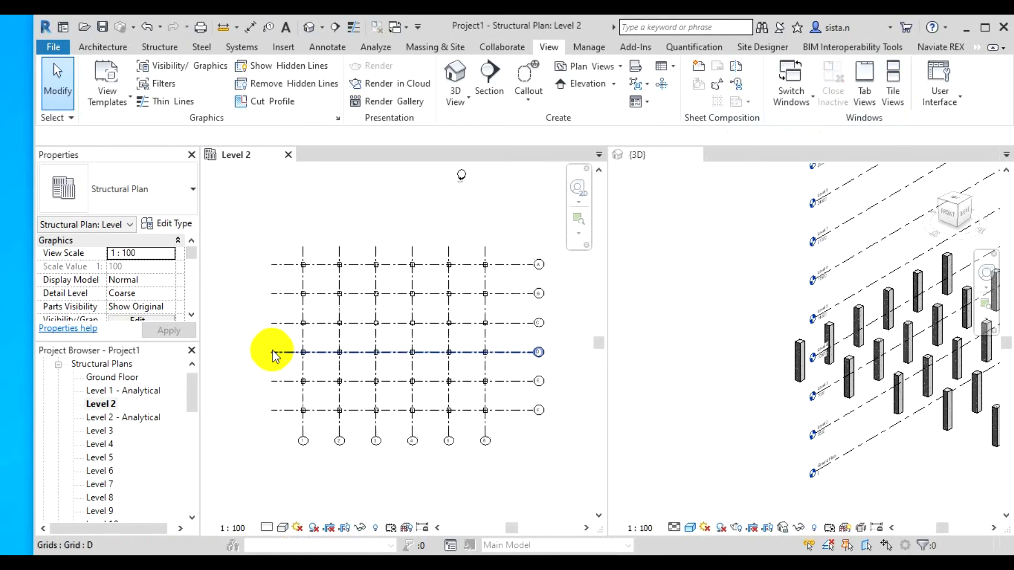
middle_drag(274, 353, 346, 363)
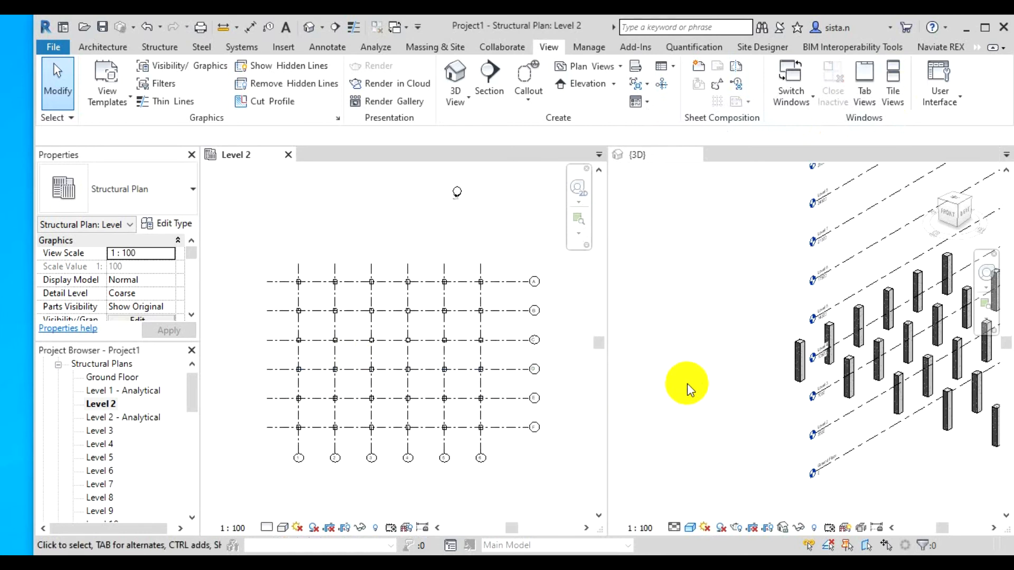
click(713, 390)
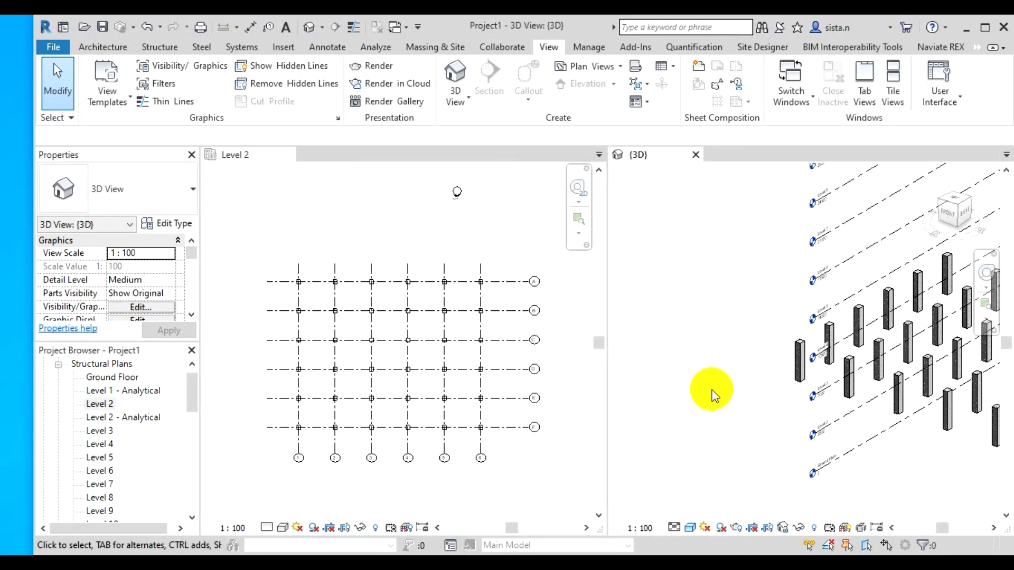
scroll(745, 390, down, 3)
middle_drag(740, 395, 709, 399)
scroll(716, 396, up, 1)
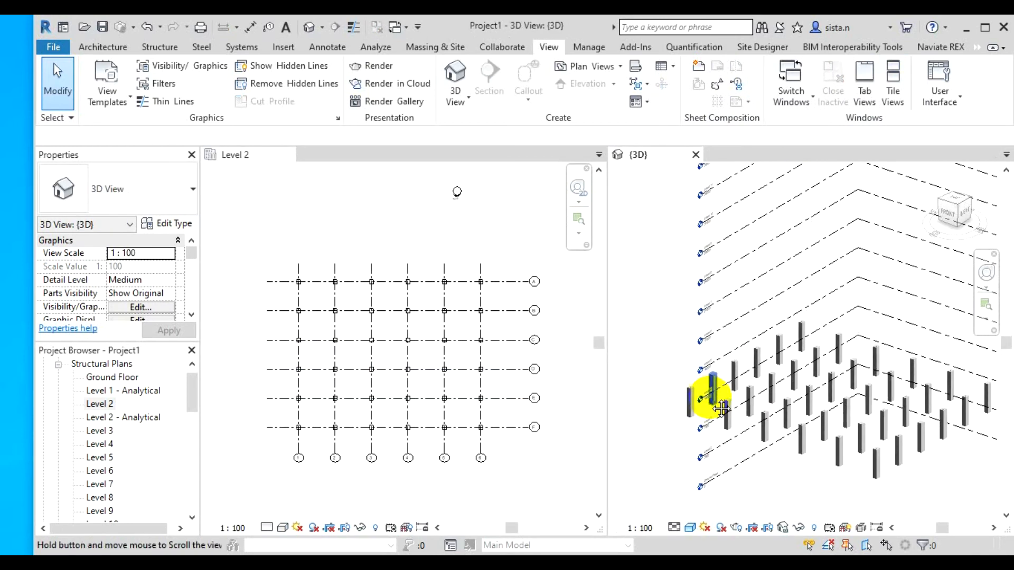
Step: Compare the columns in the tiled Level 2 plan and 3D view, switching the active view between them
click(574, 405)
mouse_move(543, 442)
middle_down()
mouse_move(575, 426)
mouse_move(555, 430)
middle_up()
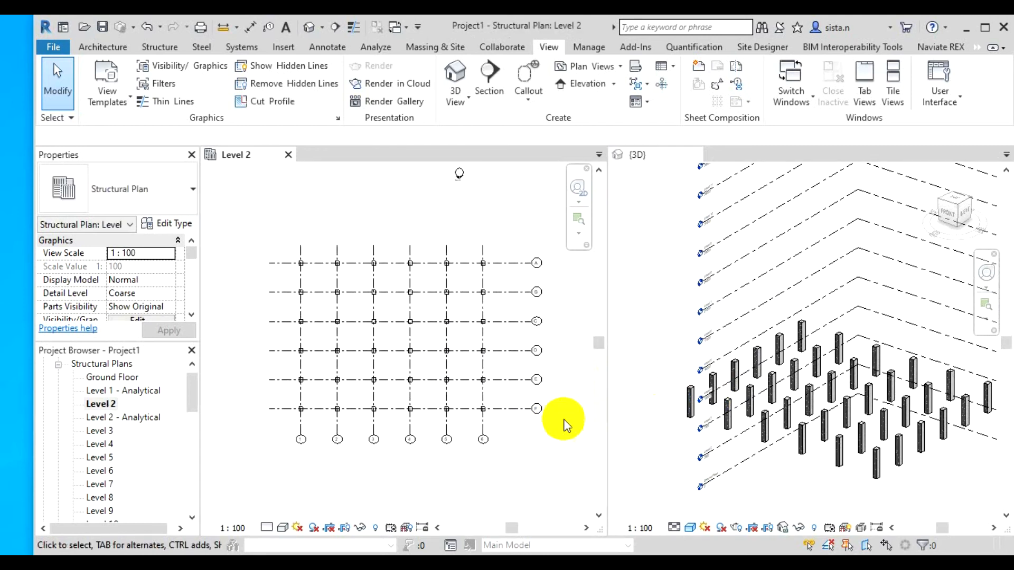
click(648, 413)
middle_drag(767, 480, 716, 447)
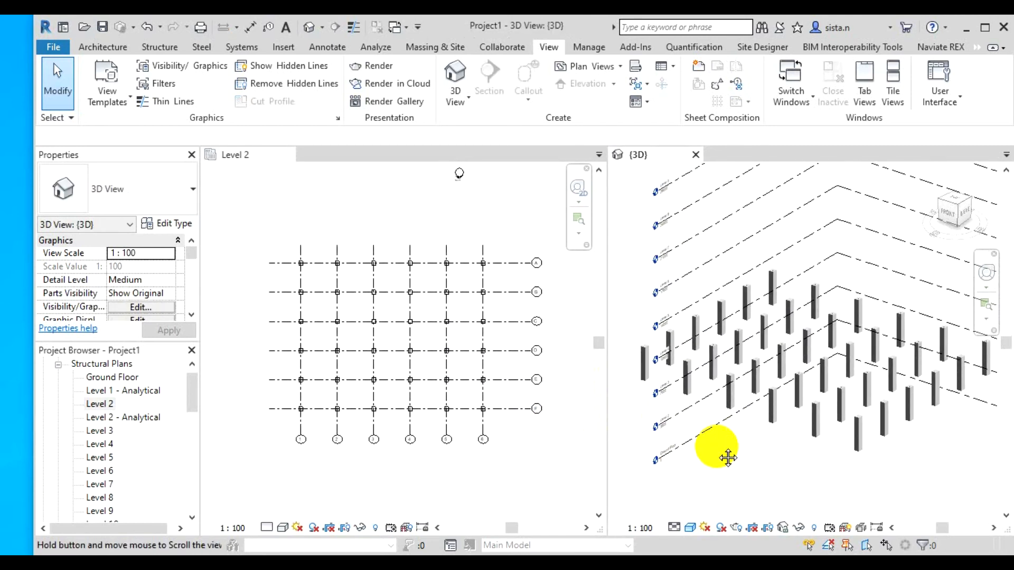
scroll(718, 452, down, 1)
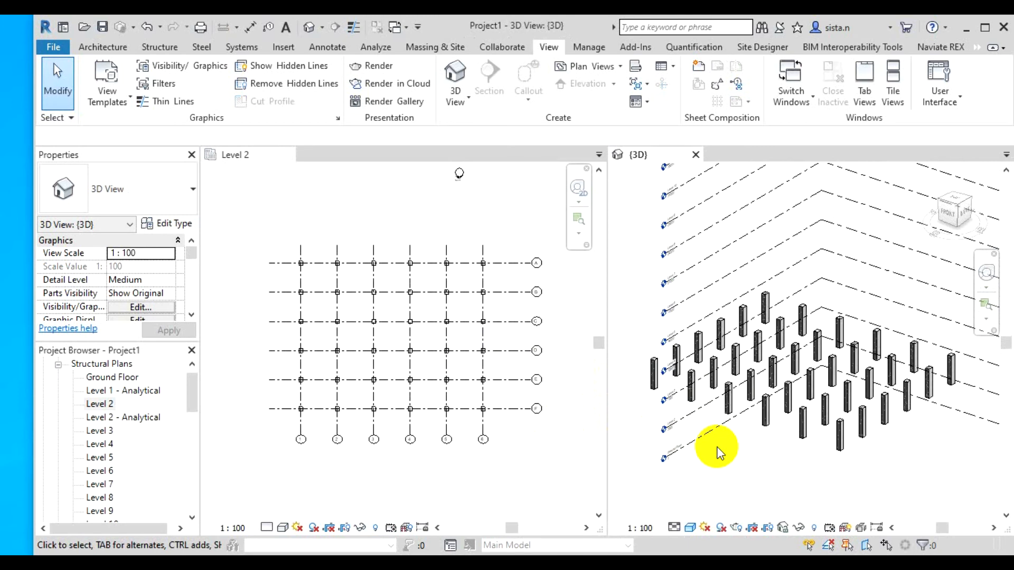
click(501, 431)
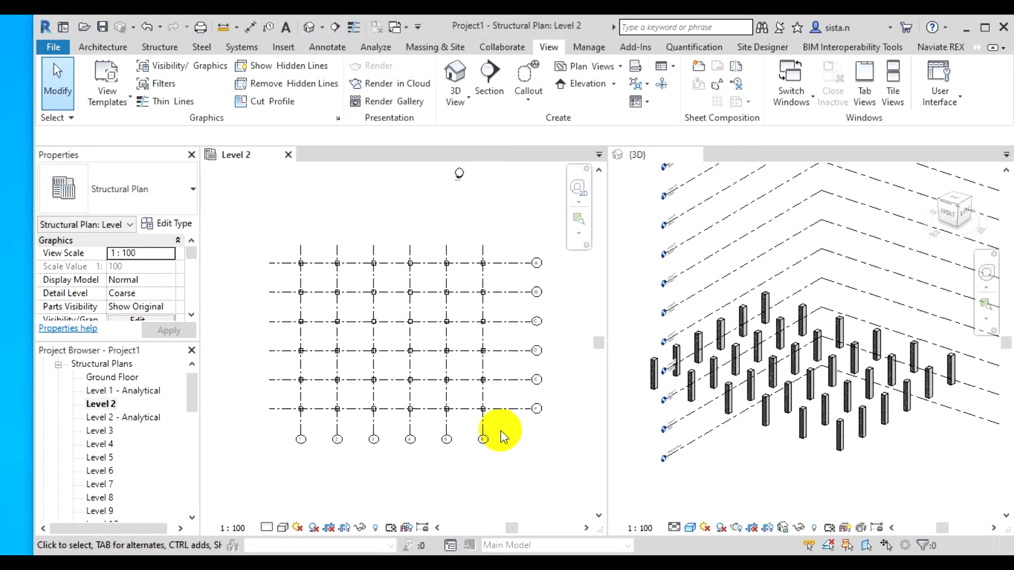
click(691, 441)
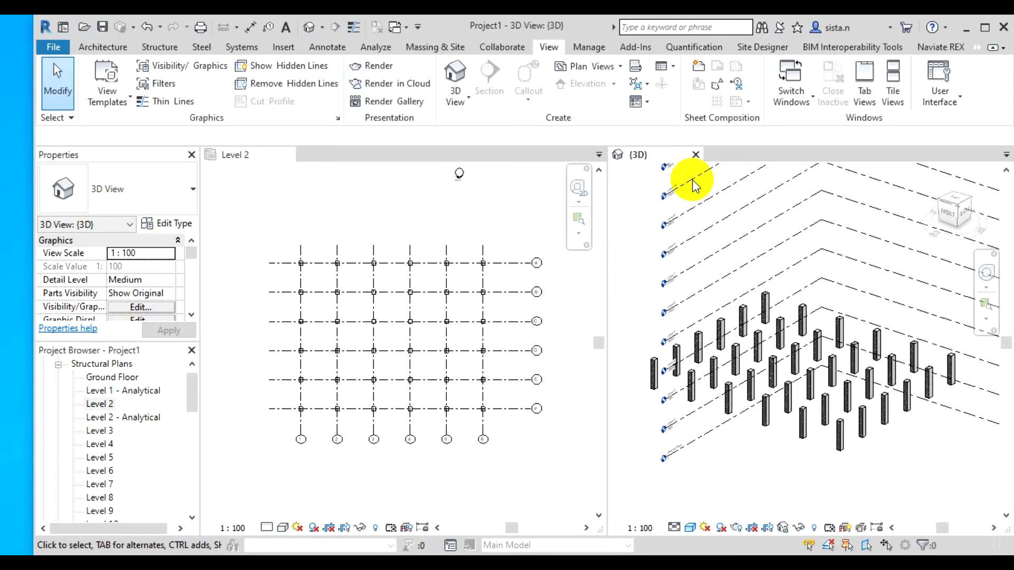
Step: Close and reopen the default 3D view, then tile it with the Level 2 and Level 4 structural plans
click(695, 155)
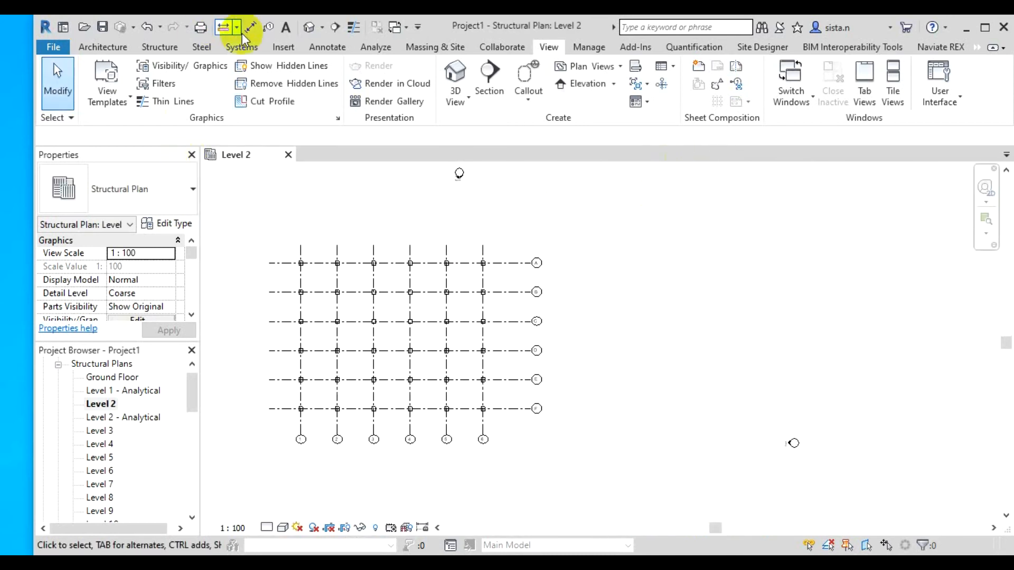
click(310, 27)
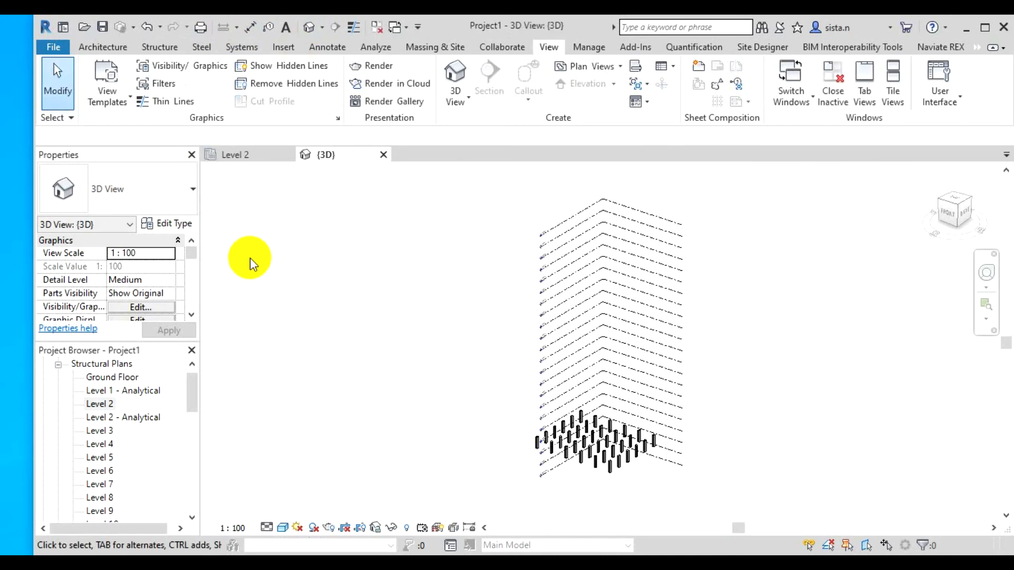
double_click(100, 445)
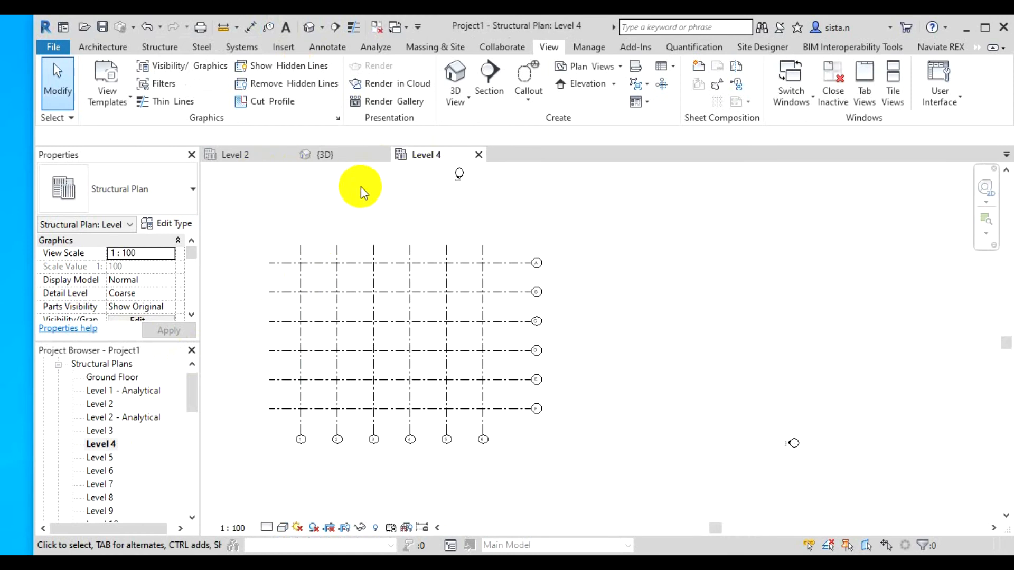
click(258, 156)
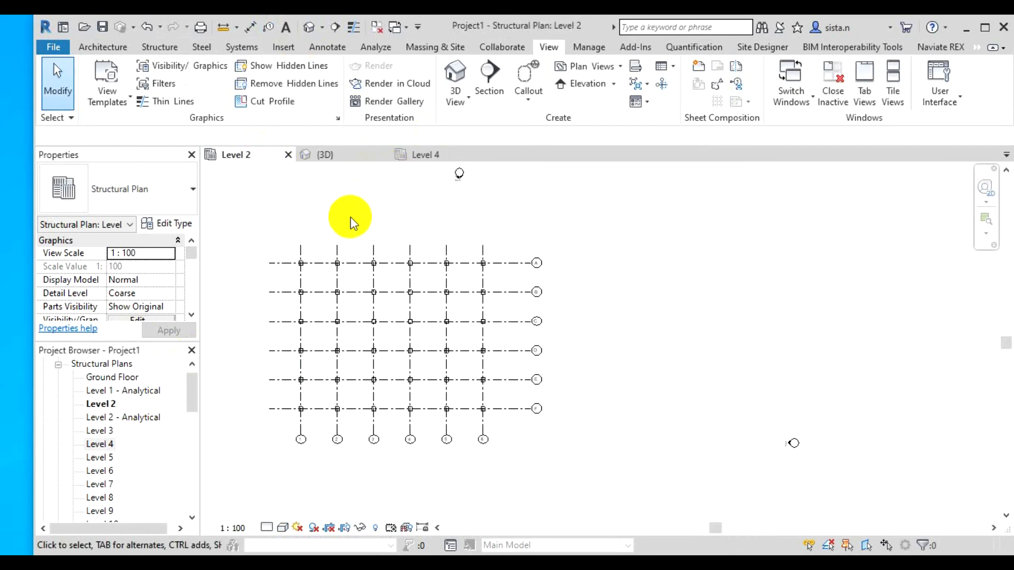
key(w)
key(t)
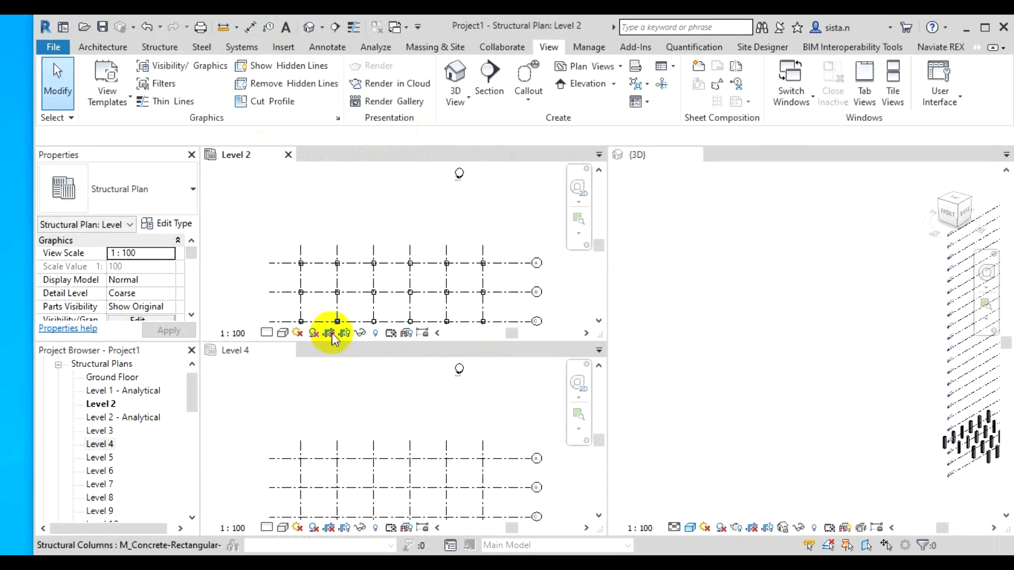
Step: Close the Level 4 plan so only Level 2 and 3D stay tiled, and frame the columns in the 3D view
click(288, 350)
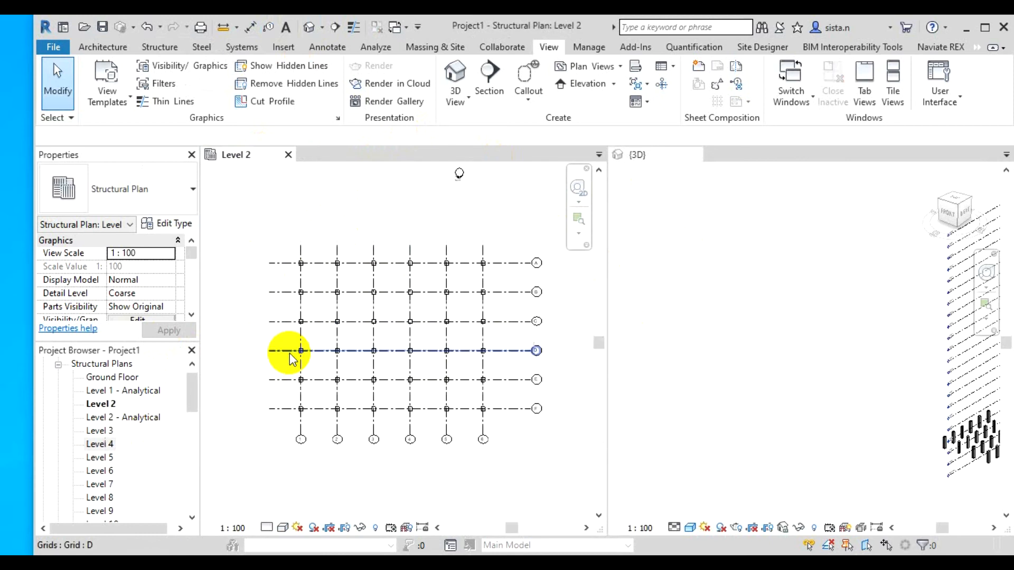
click(737, 280)
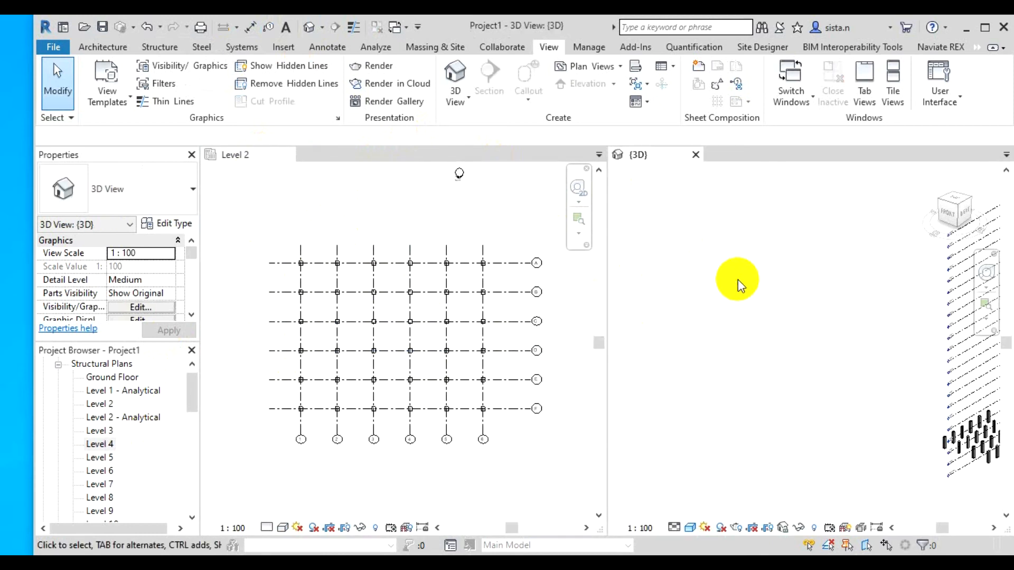
middle_drag(826, 430, 674, 339)
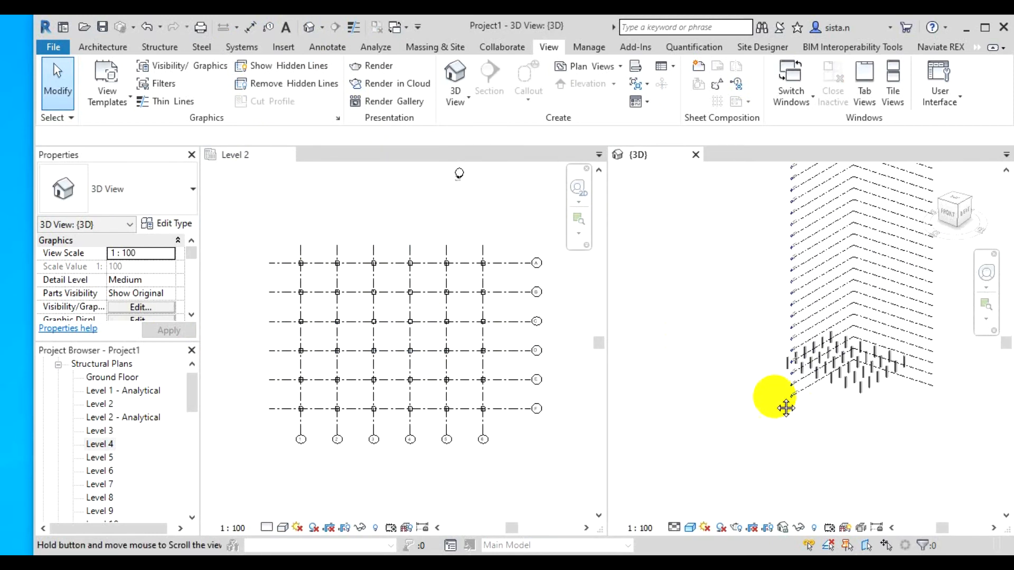
scroll(772, 357, up, 5)
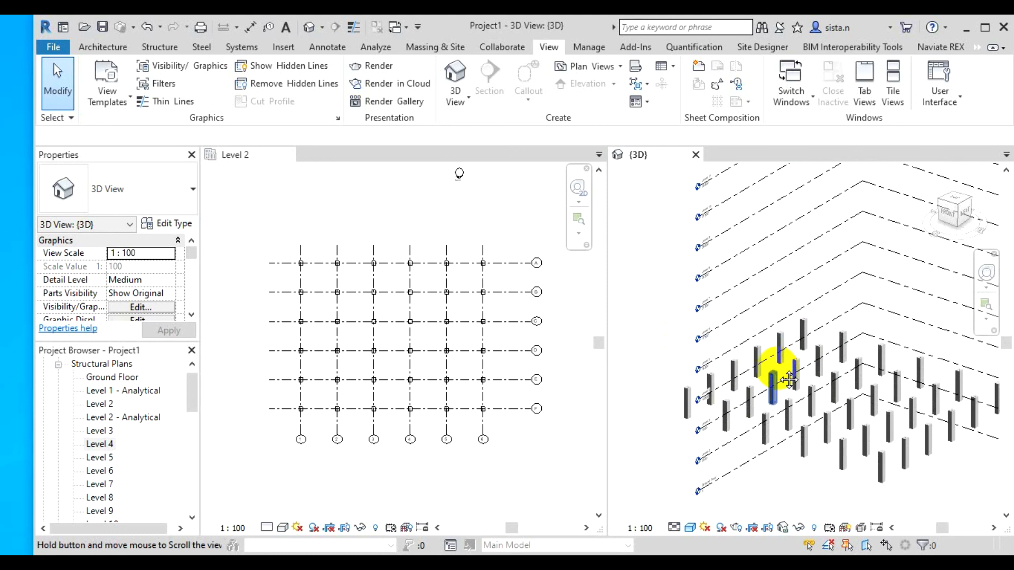
middle_drag(820, 412, 796, 401)
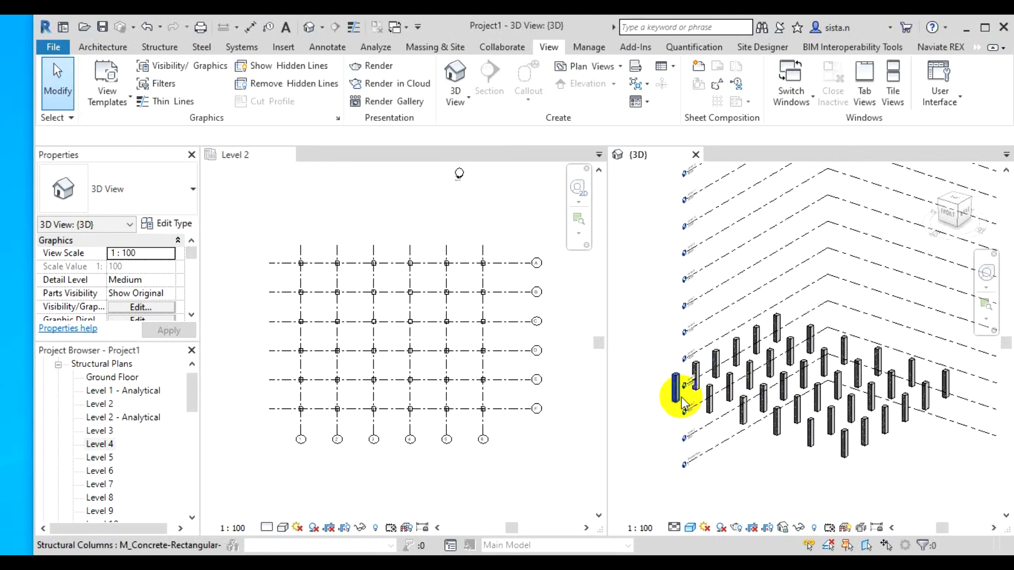
Step: Delete the four central columns at the intersections of grids 3 and 4 with C and D in the Level 2 plan
click(539, 445)
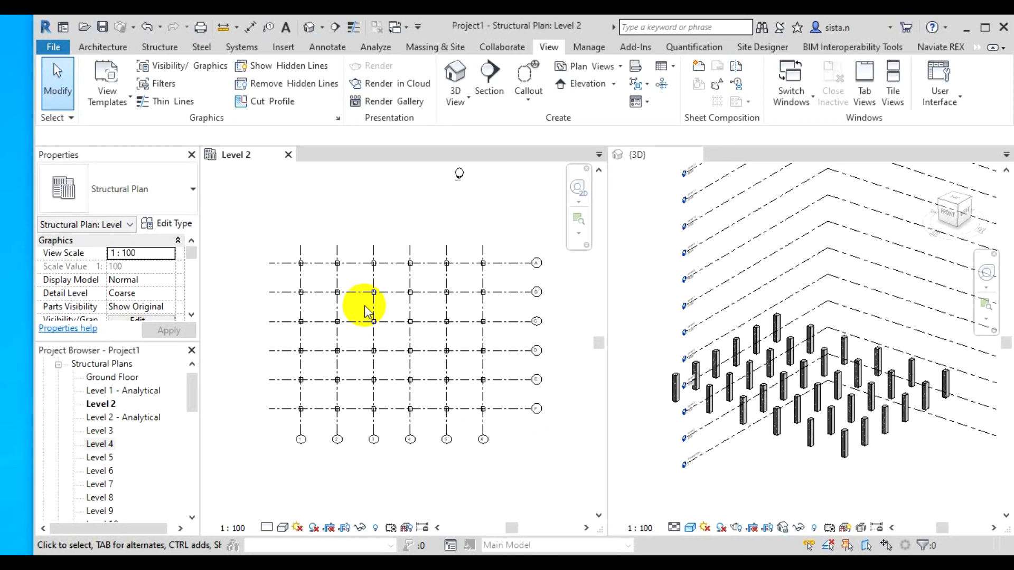
mouse_move(356, 312)
mouse_down()
mouse_move(425, 363)
mouse_move(403, 350)
mouse_move(388, 323)
mouse_move(436, 373)
mouse_move(428, 366)
mouse_up()
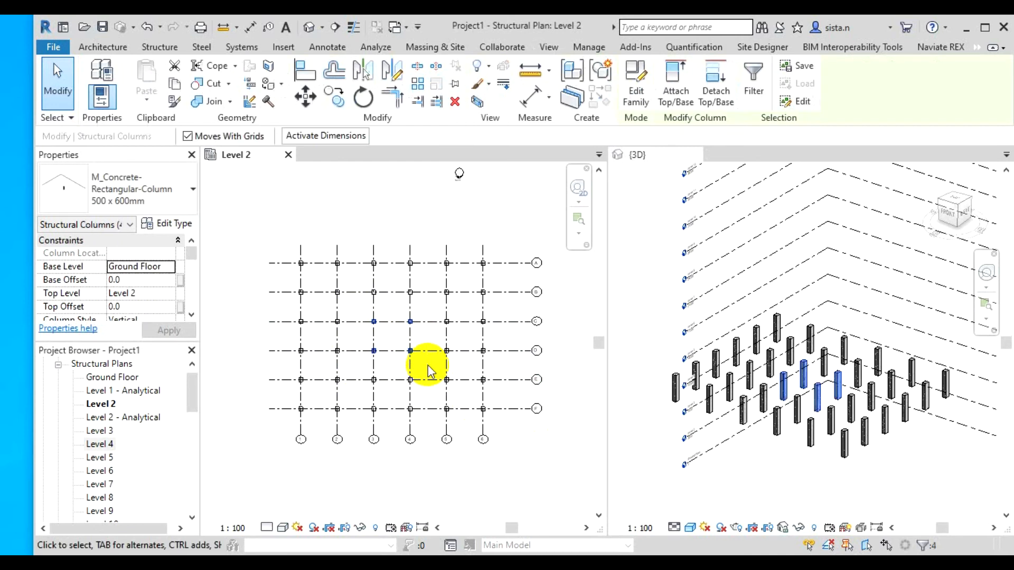
key(Delete)
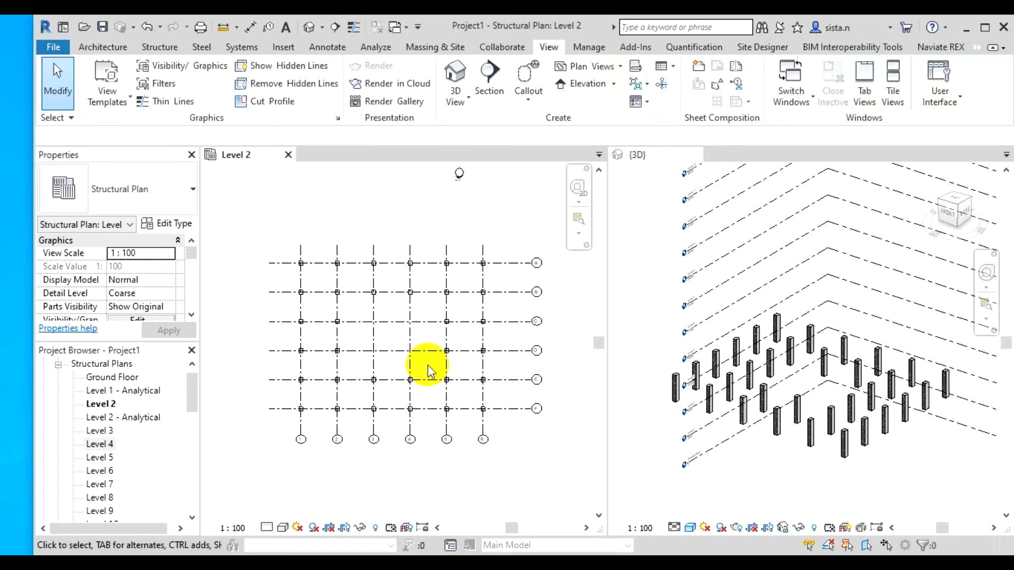
scroll(406, 332, up, 1)
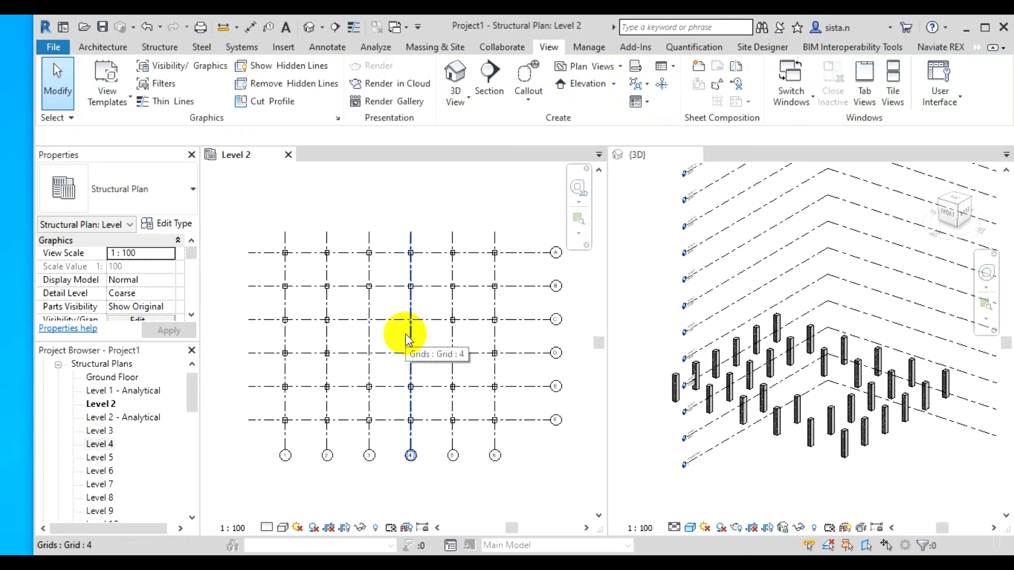
Step: Undo the deletion of the four central columns in the Level 2 plan
scroll(405, 338, up, 1)
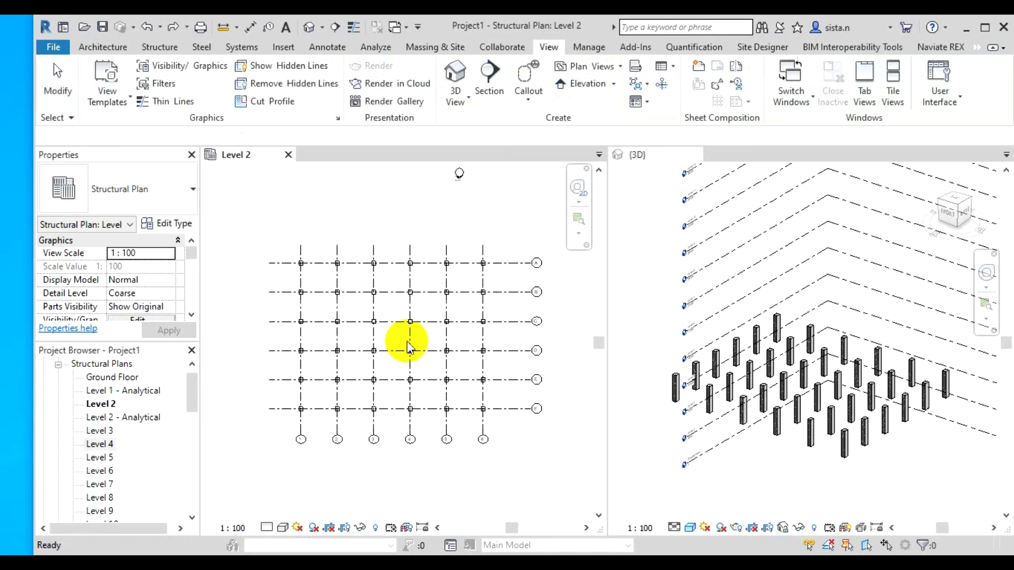
scroll(385, 340, up, 1)
scroll(384, 340, up, 1)
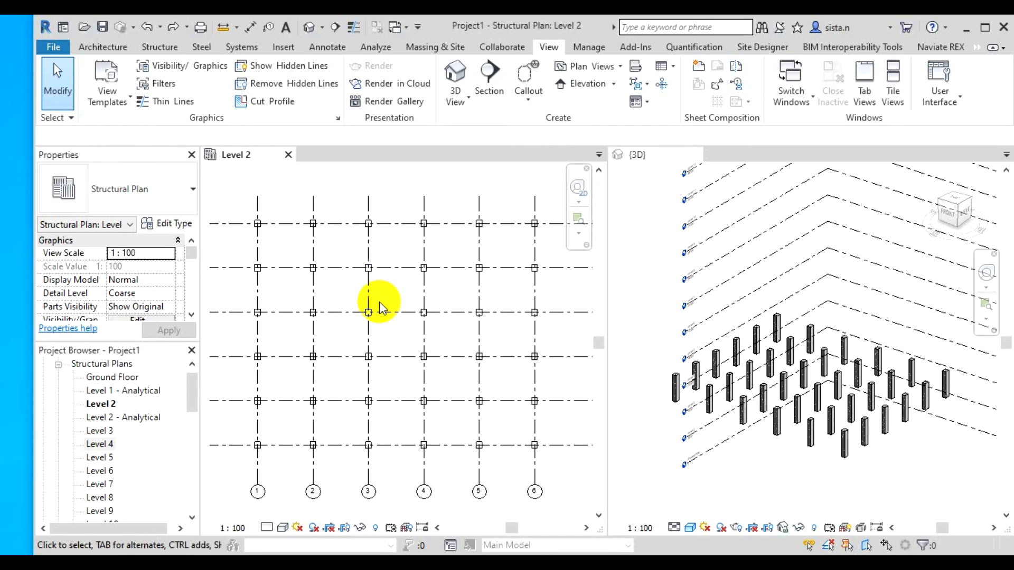
Step: Delete the four central columns at grids 3 and 4 with C and D again, and undo that deletion
drag(347, 298, 458, 379)
key(Escape)
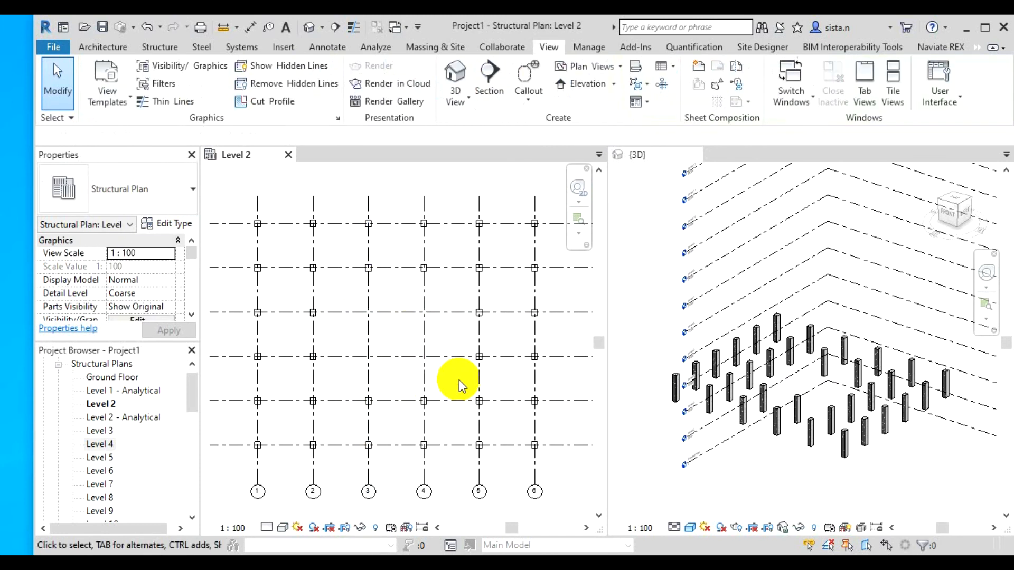
click(390, 291)
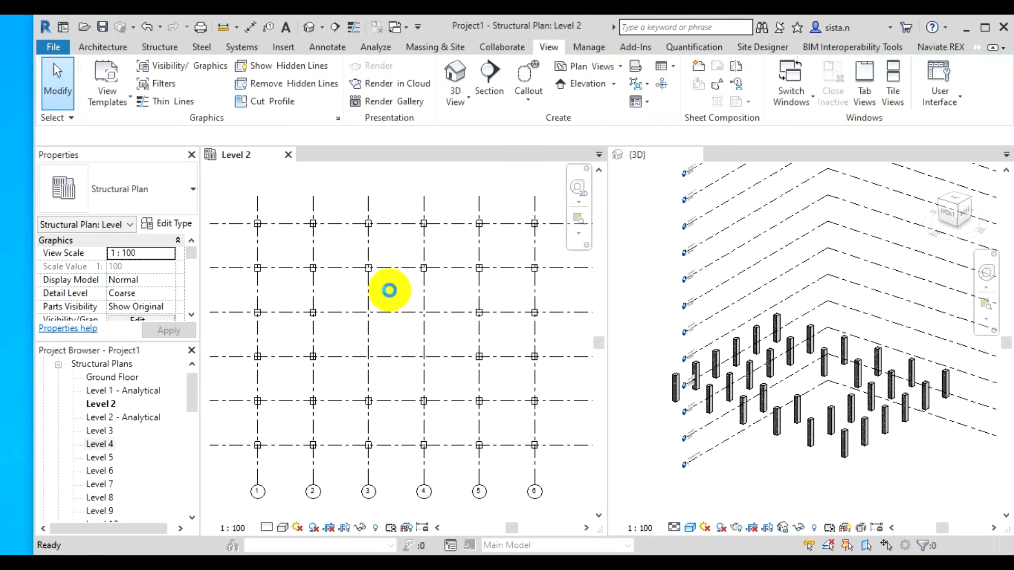
click(402, 293)
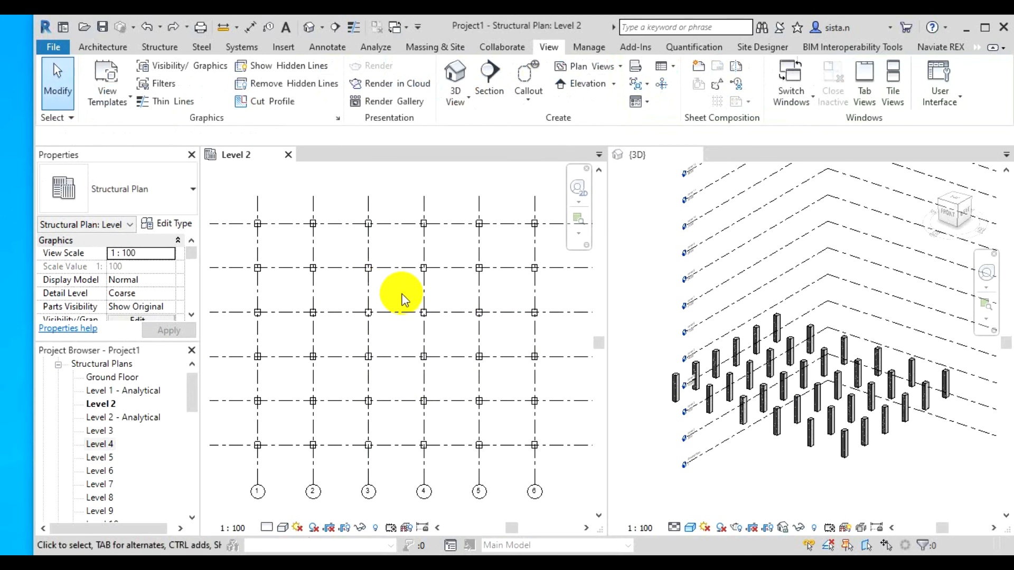
scroll(401, 293, down, 2)
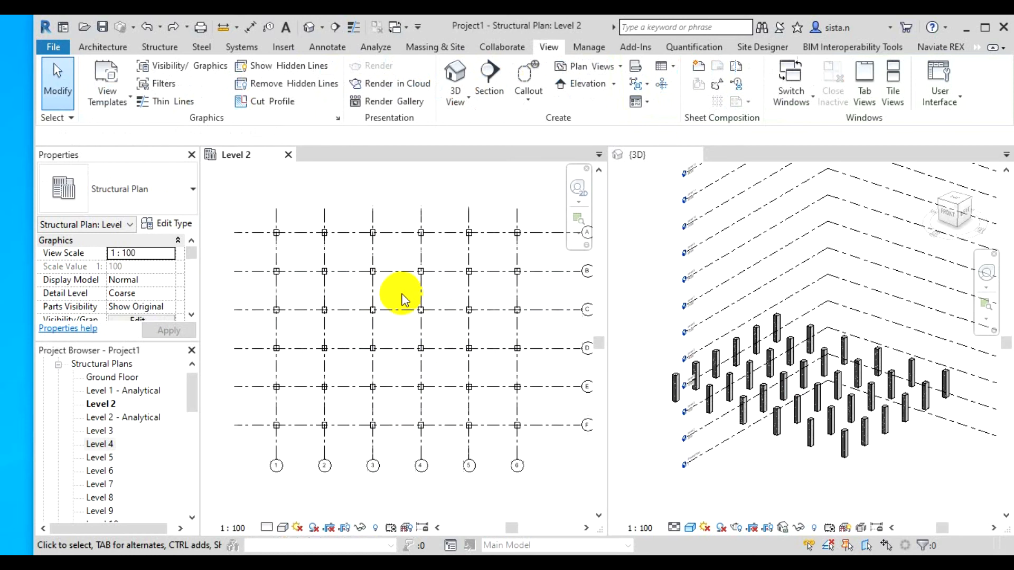
scroll(421, 352, up, 3)
scroll(421, 351, down, 1)
scroll(417, 343, down, 2)
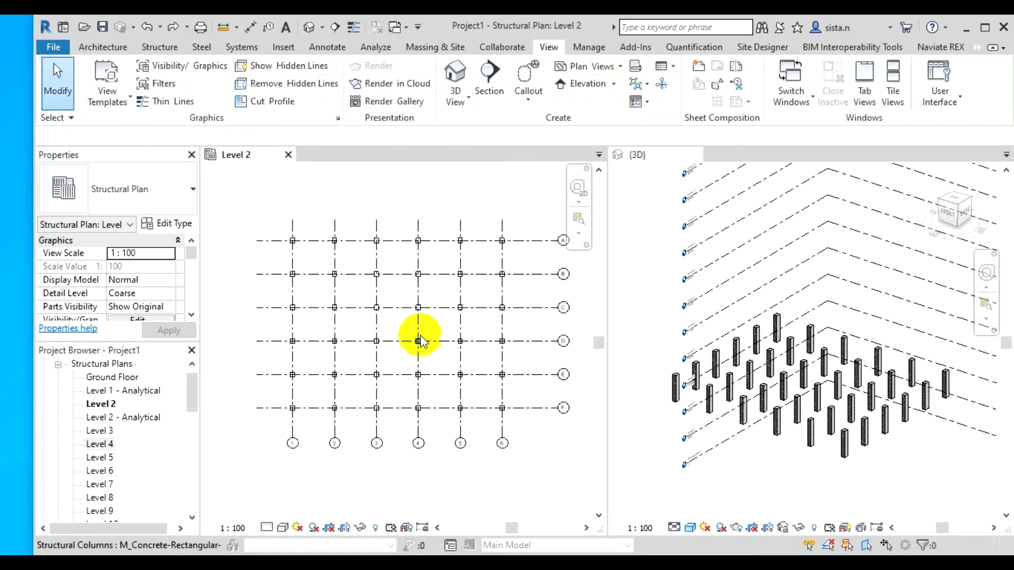
middle_drag(423, 345, 436, 364)
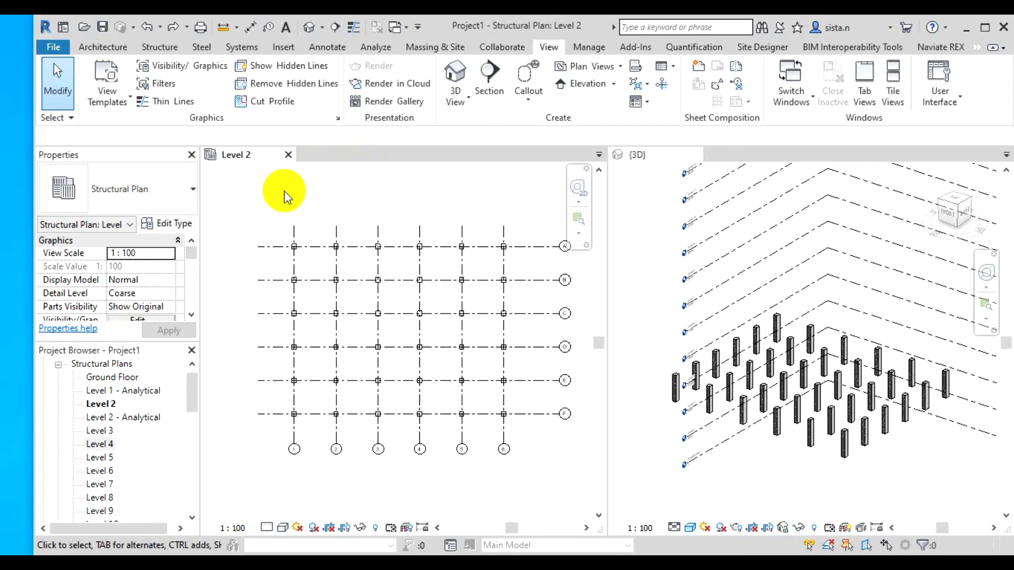
Step: Start a slanted structural column in the Level 2 plan, with Ground Floor as the first-click level and Level 2 as the second
click(157, 48)
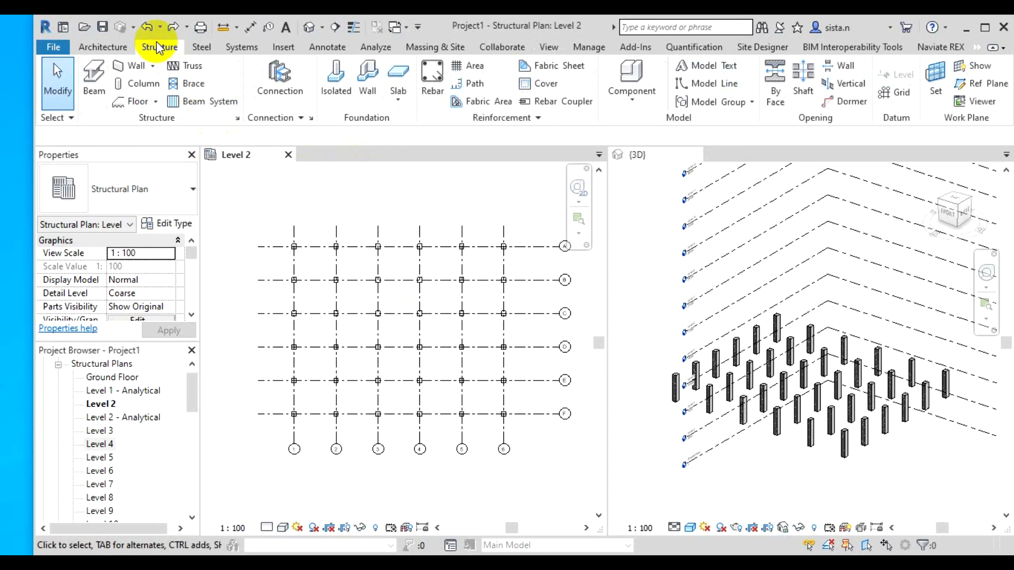
click(141, 87)
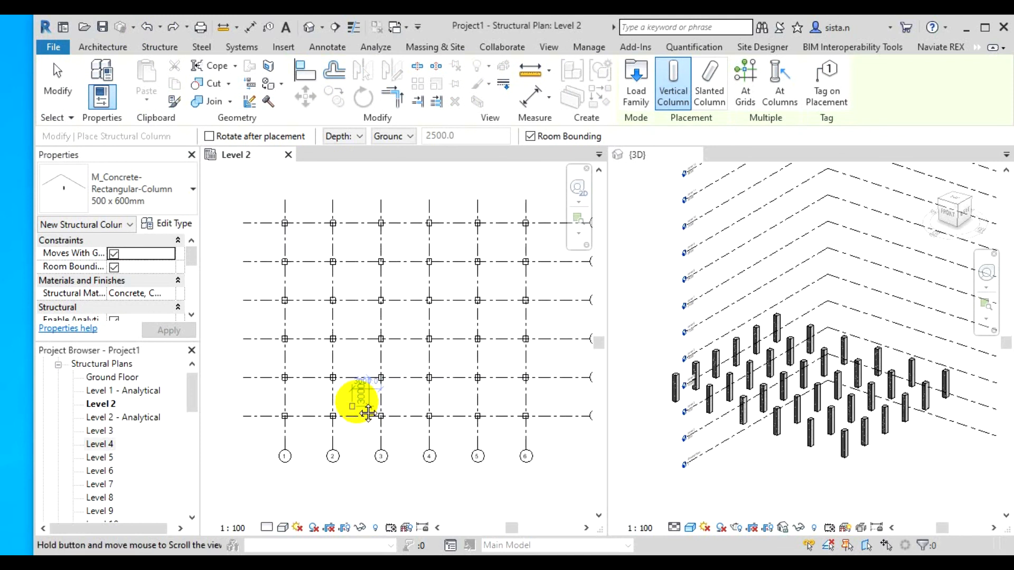
scroll(362, 402, up, 1)
middle_drag(394, 381, 357, 358)
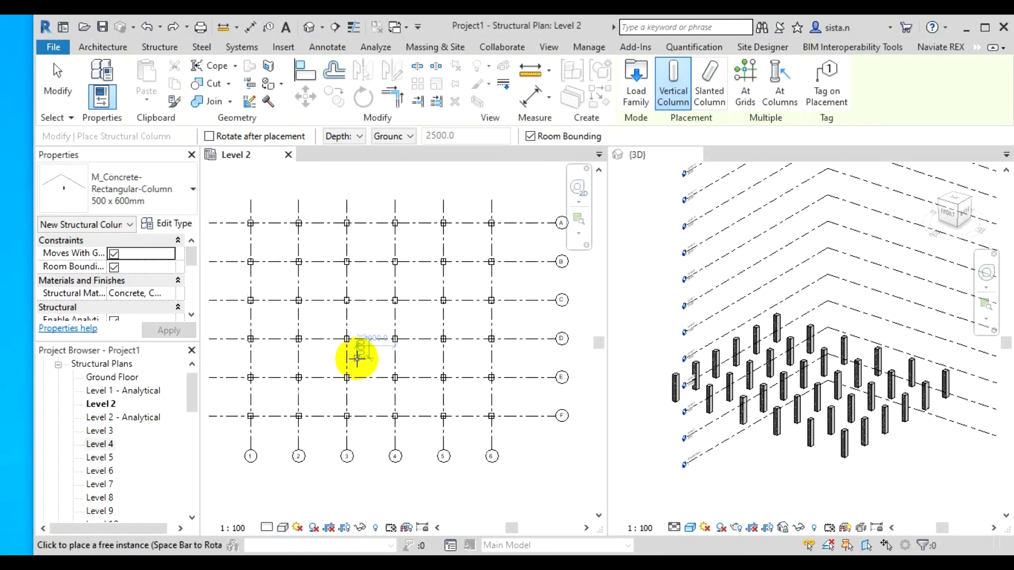
click(718, 91)
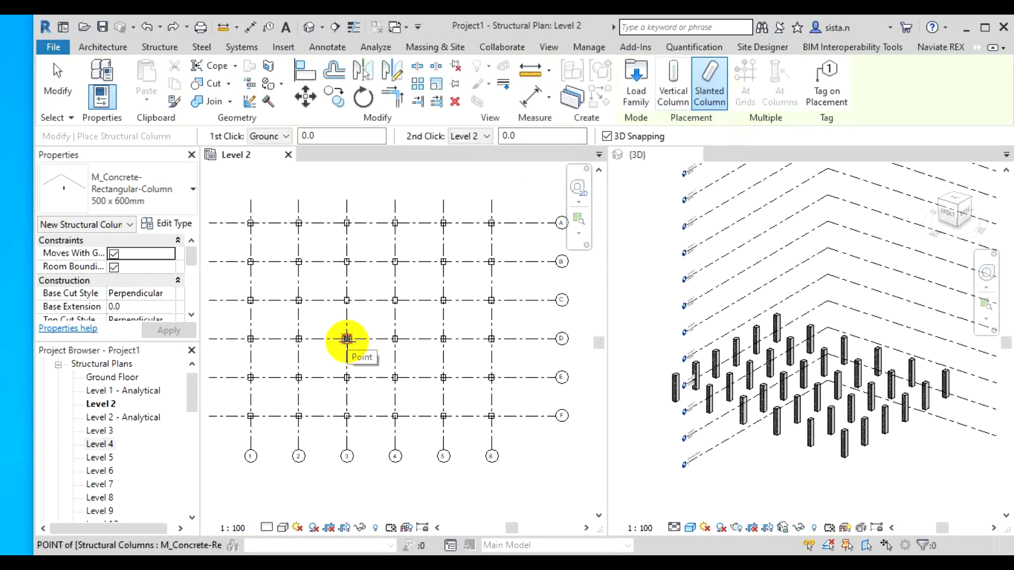
scroll(347, 340, down, 1)
middle_drag(362, 342, 385, 347)
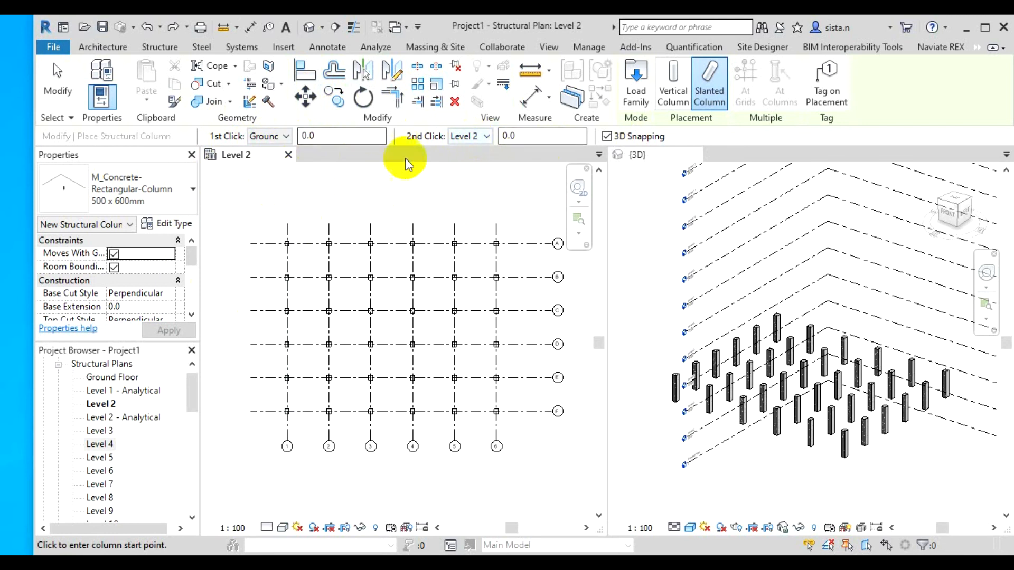
click(285, 136)
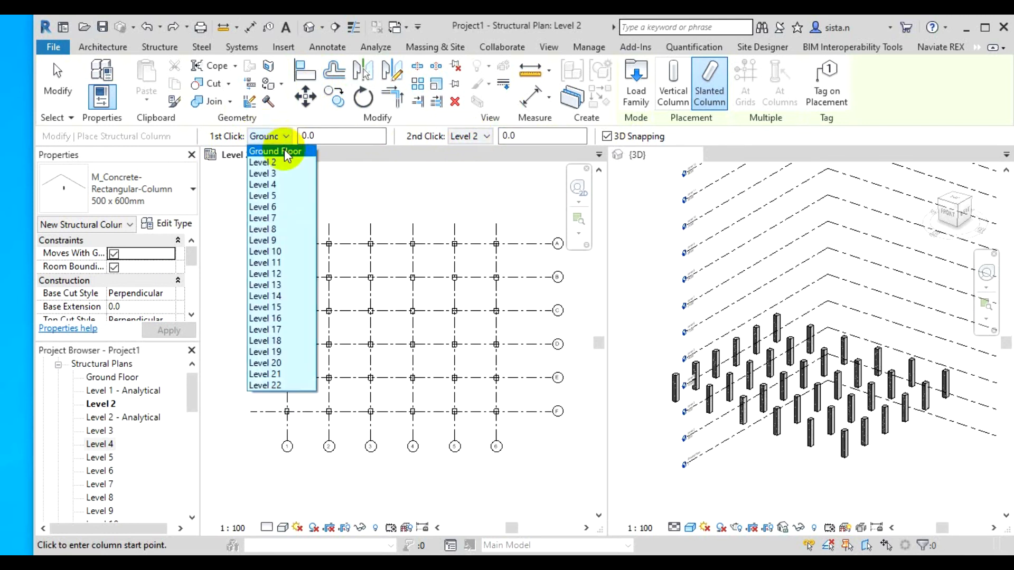
click(284, 151)
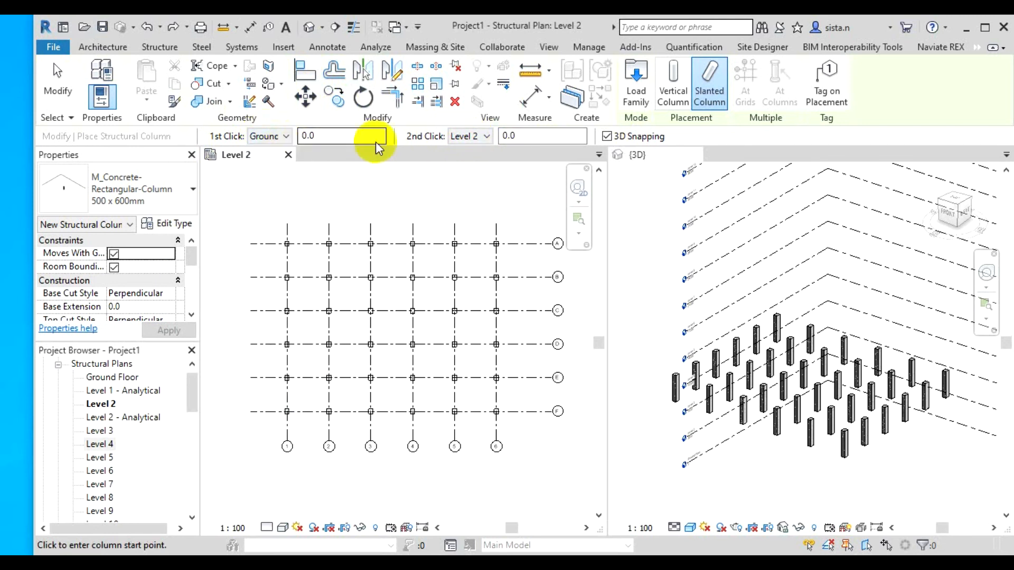
click(471, 137)
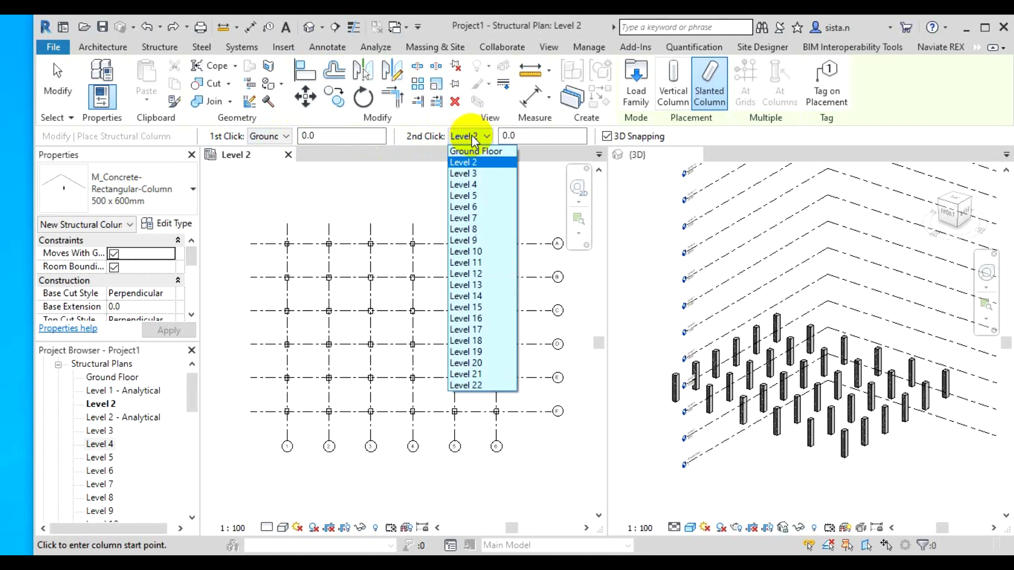
click(480, 163)
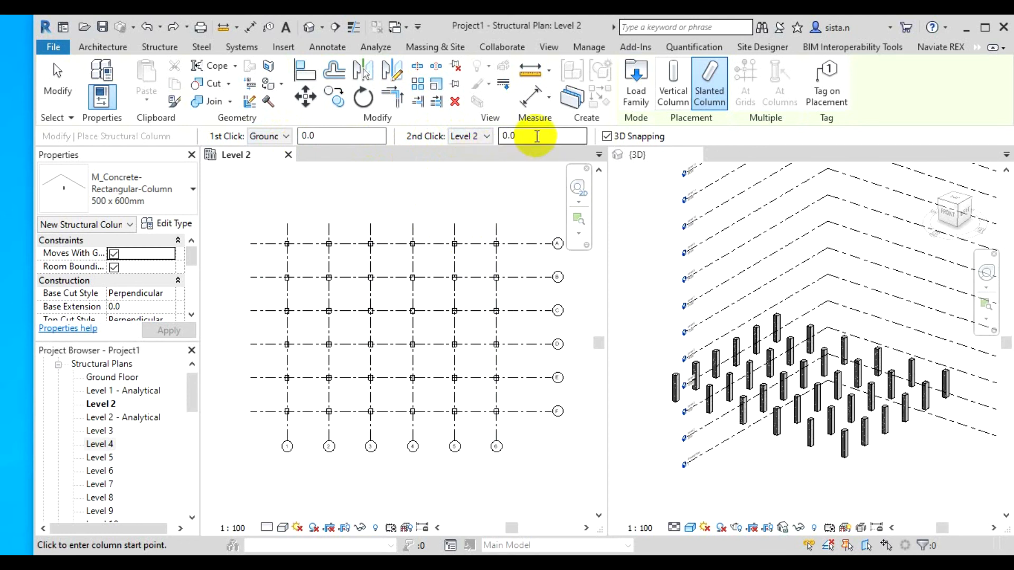
Step: Try to set the slanted column's second-click level to Ground Floor with a 0.0 offset
click(473, 136)
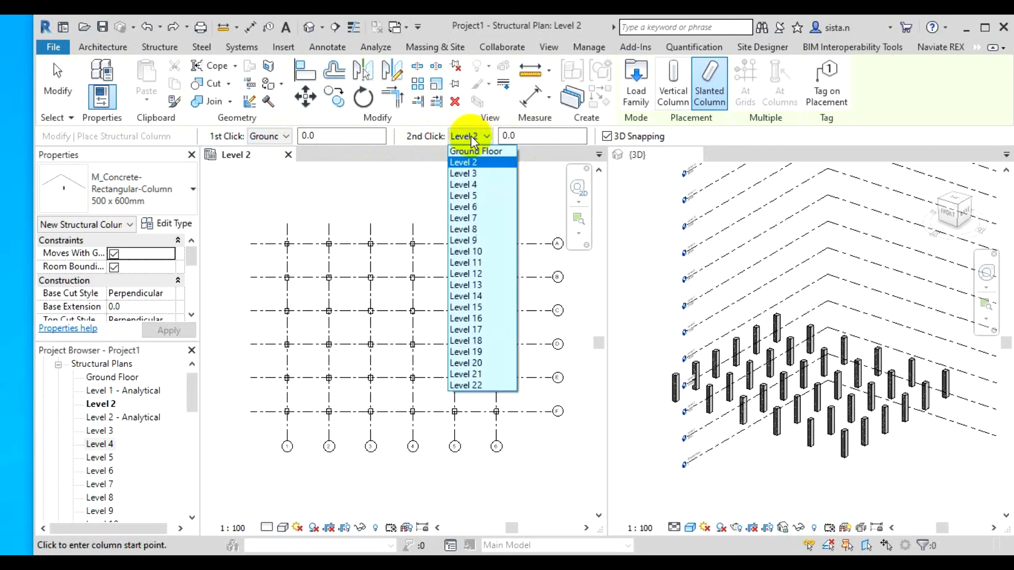
click(467, 153)
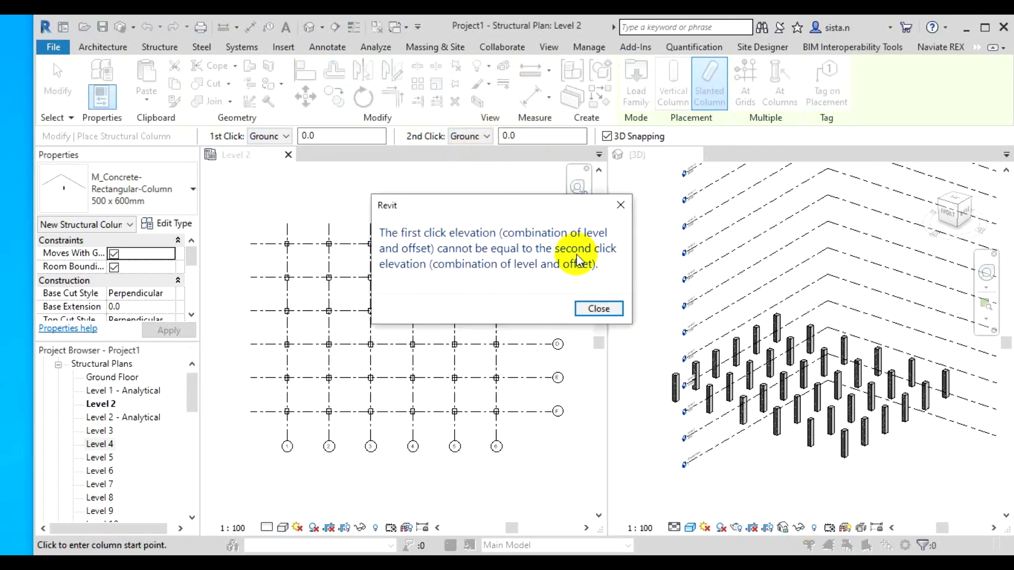
click(594, 309)
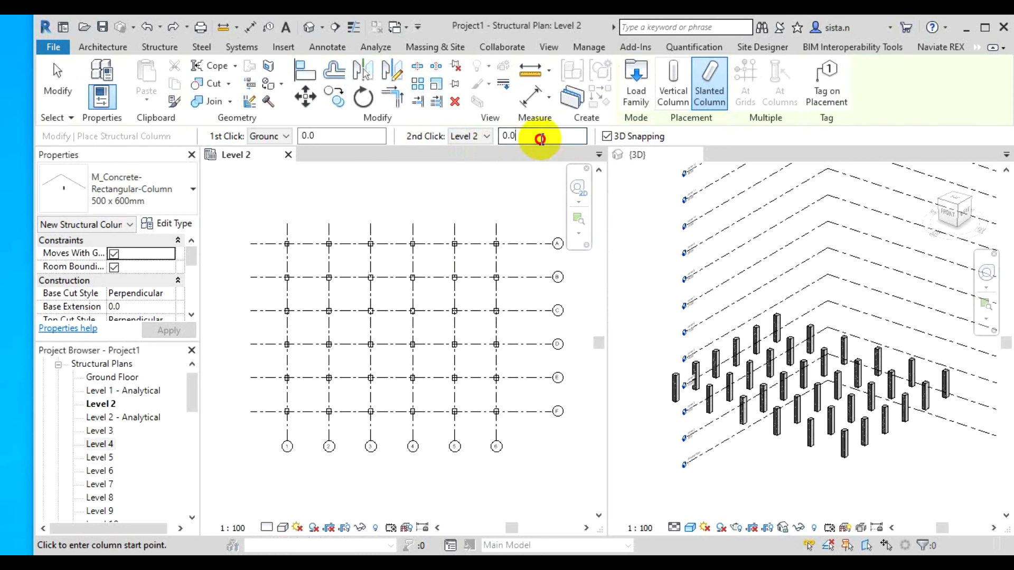
Step: Set the slanted column's second-click offset to 3000 and its level to Ground Floor
double_click(510, 136)
text(3000)
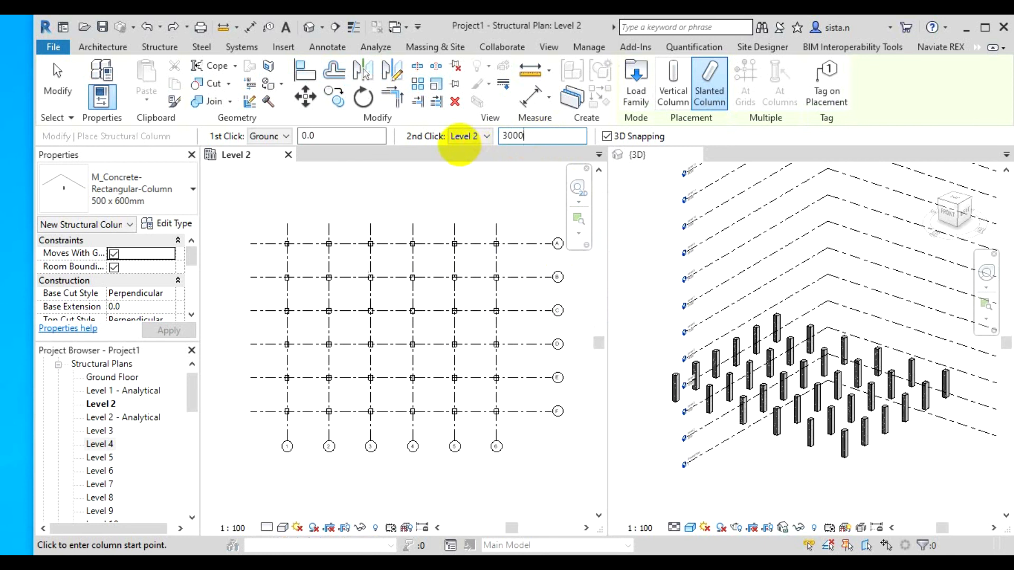
click(465, 136)
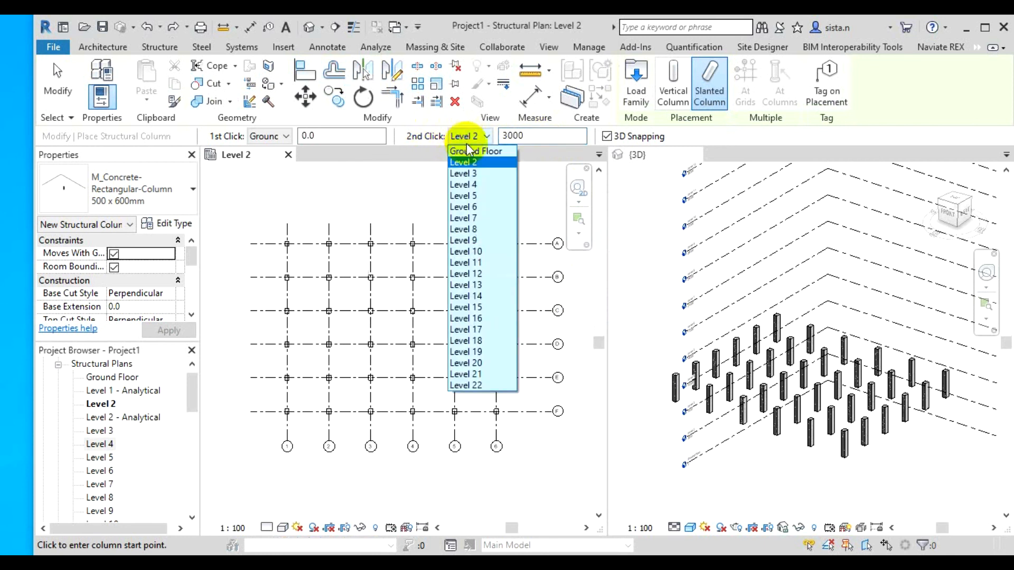
click(466, 150)
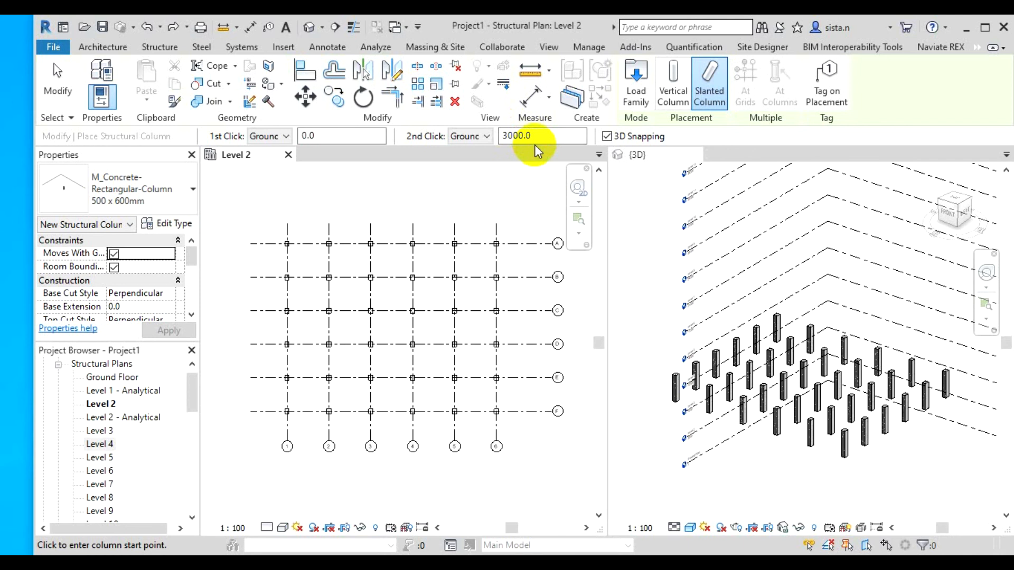
Step: Set the slanted column's second-click level to Level 2 with an offset of -500
click(459, 137)
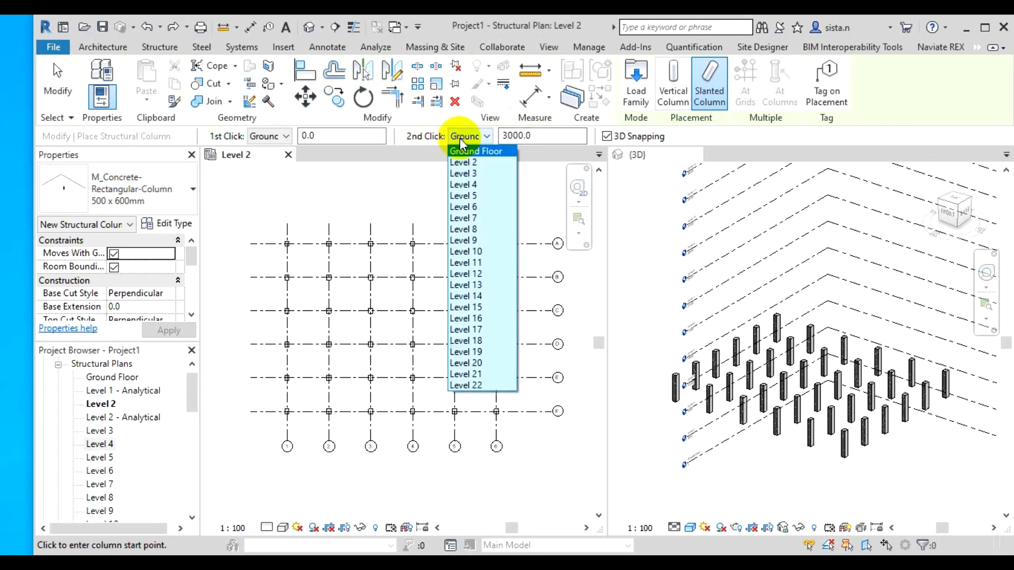
click(464, 162)
click(557, 137)
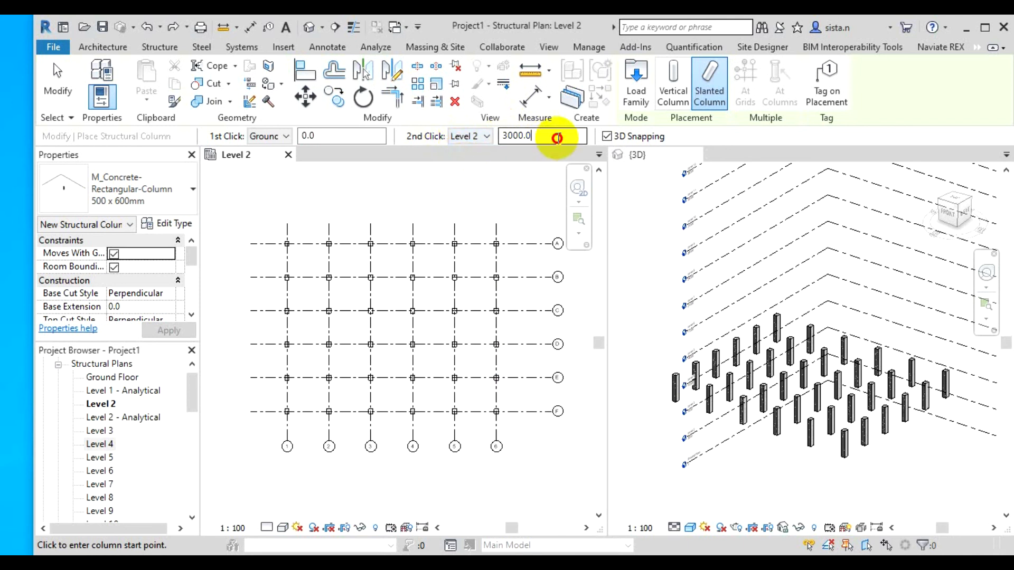
drag(557, 138, 473, 139)
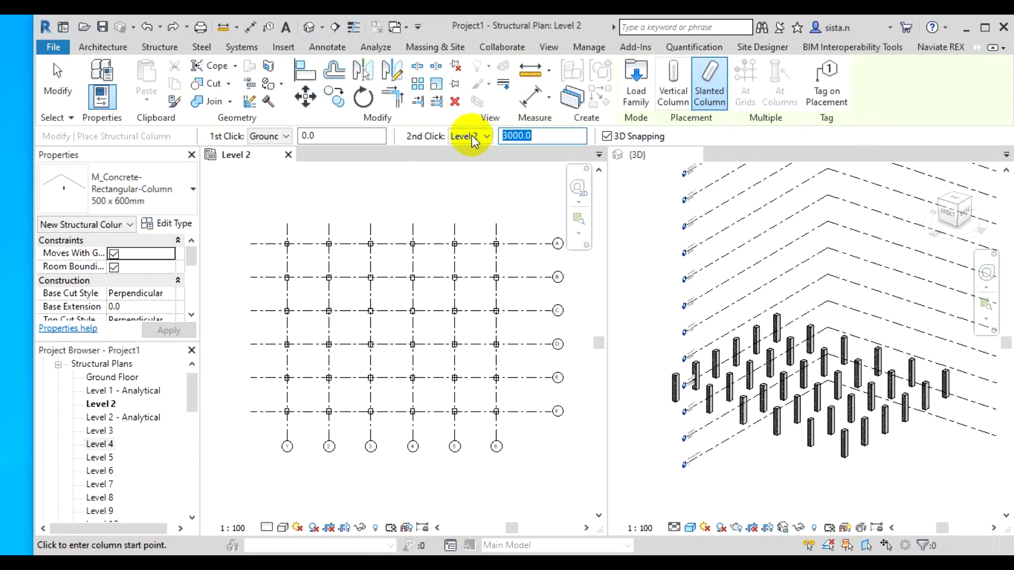
text(-500)
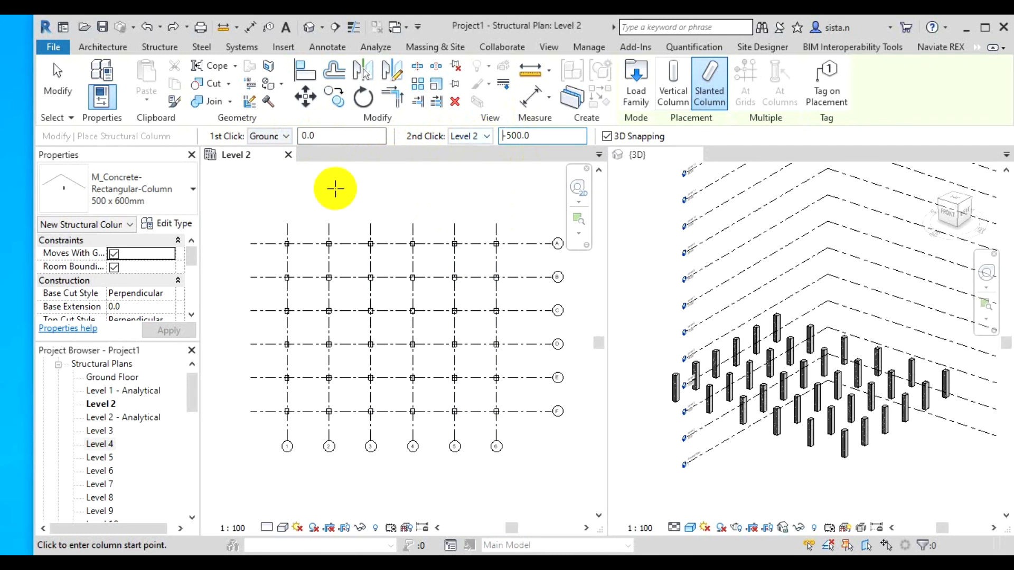
Step: Place a slanted 450mm M_Concrete-Round-Column along grid F, starting about 1900 mm outside grid 6 and running 4000 mm outward
click(140, 202)
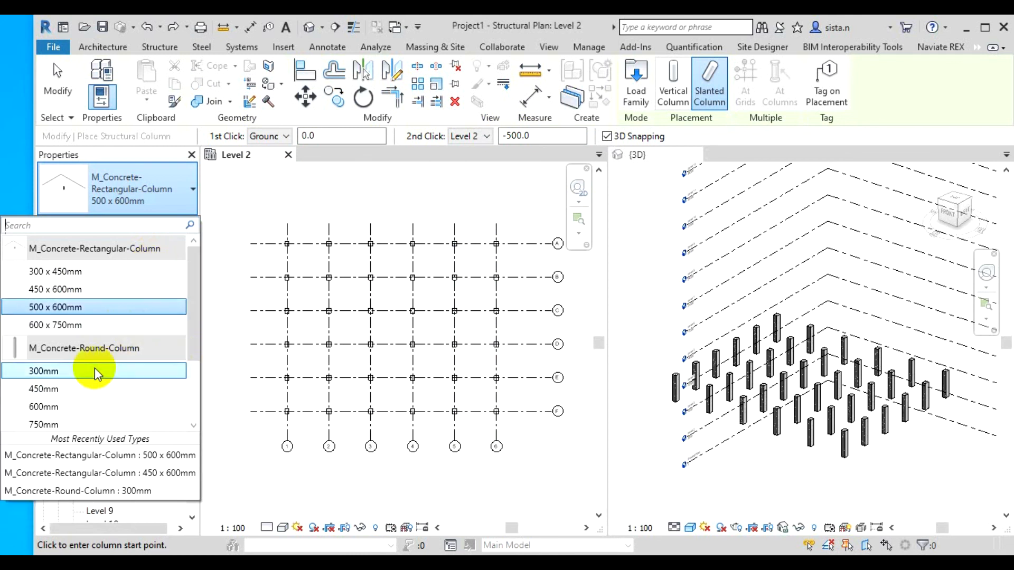
click(67, 389)
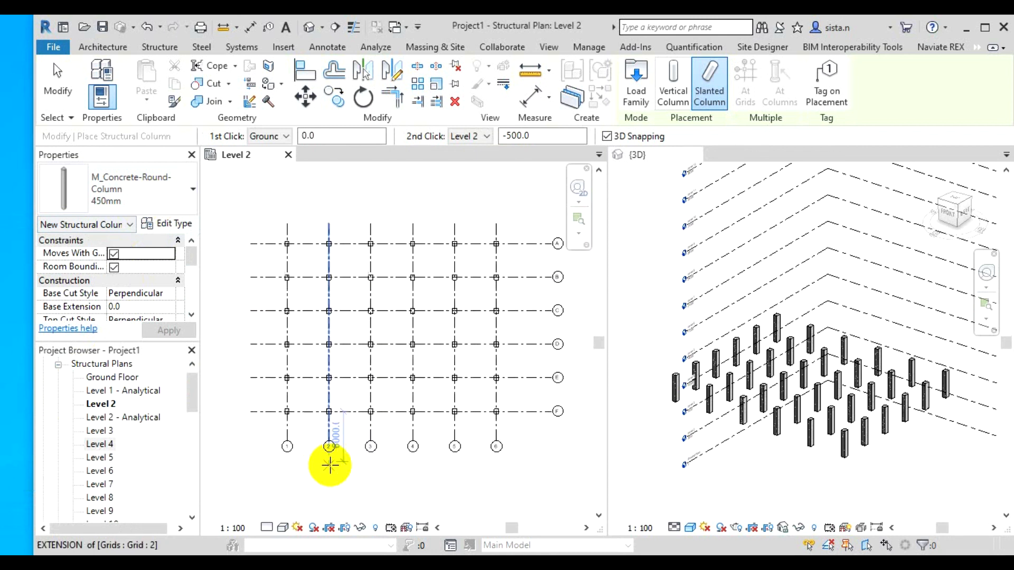
scroll(340, 434, up, 2)
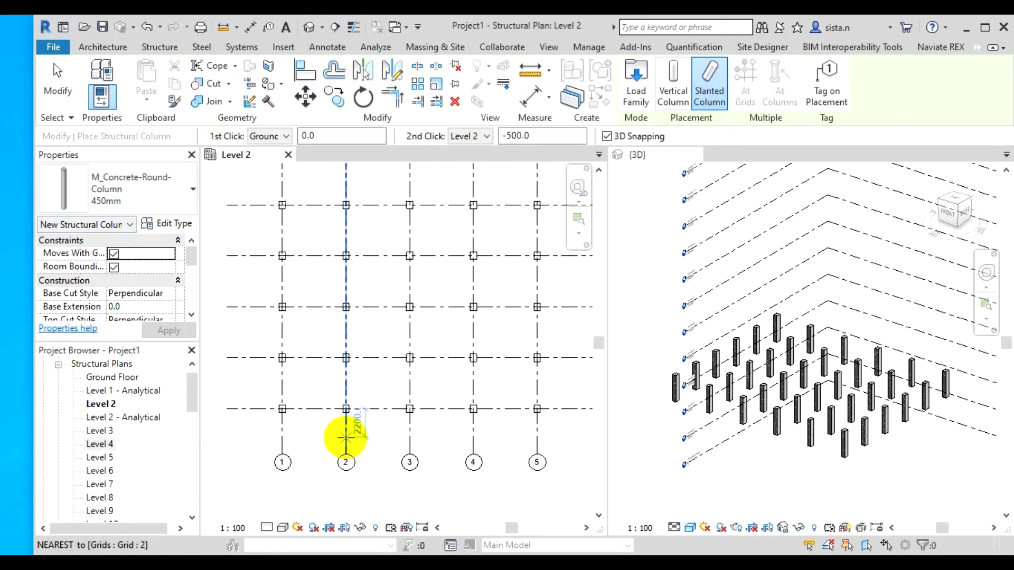
scroll(342, 435, up, 2)
scroll(345, 436, down, 3)
scroll(345, 436, down, 1)
middle_drag(346, 436, 289, 414)
scroll(368, 461, down, 1)
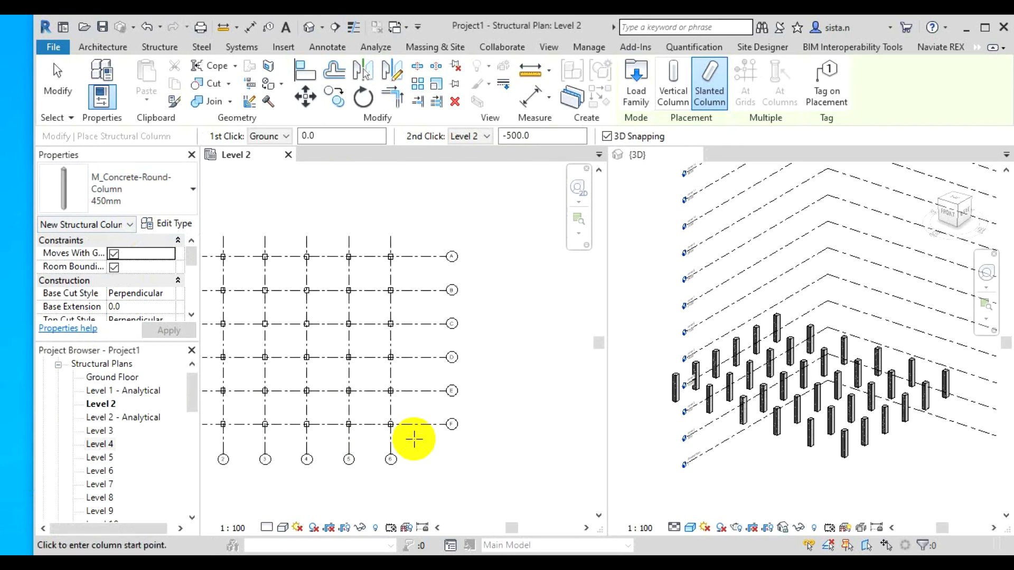
scroll(414, 439, up, 2)
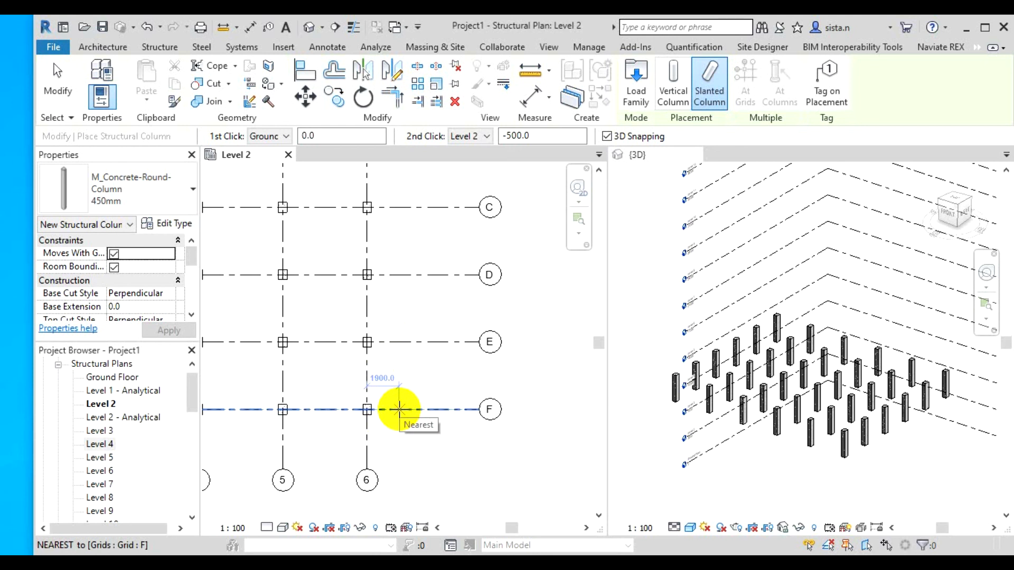
click(399, 409)
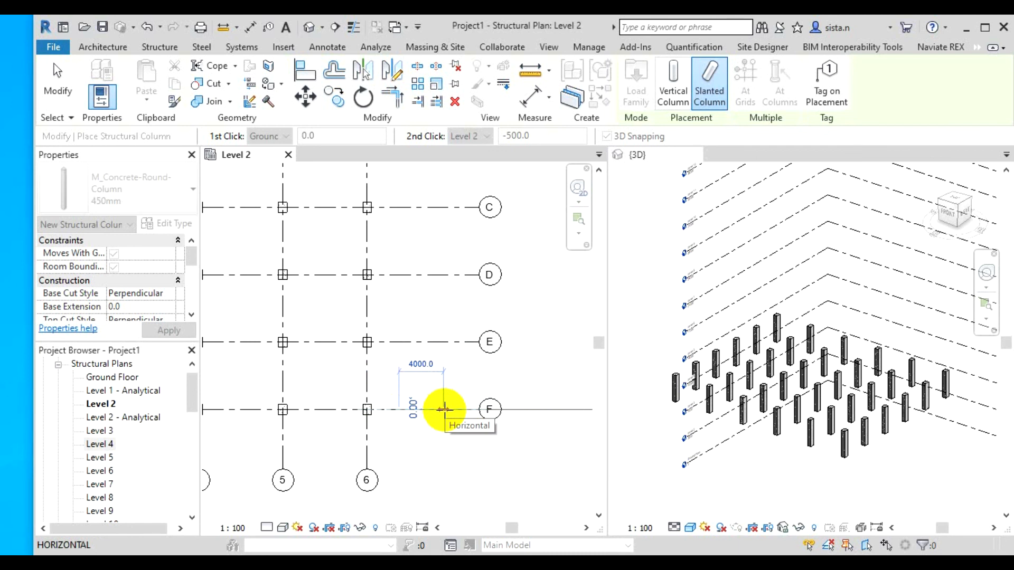
click(443, 409)
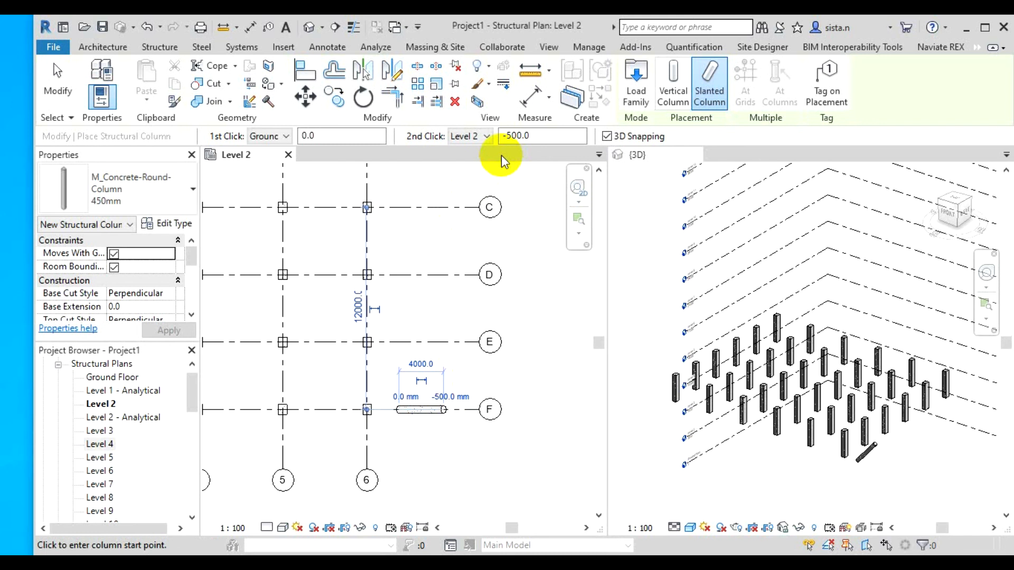
scroll(852, 453, up, 3)
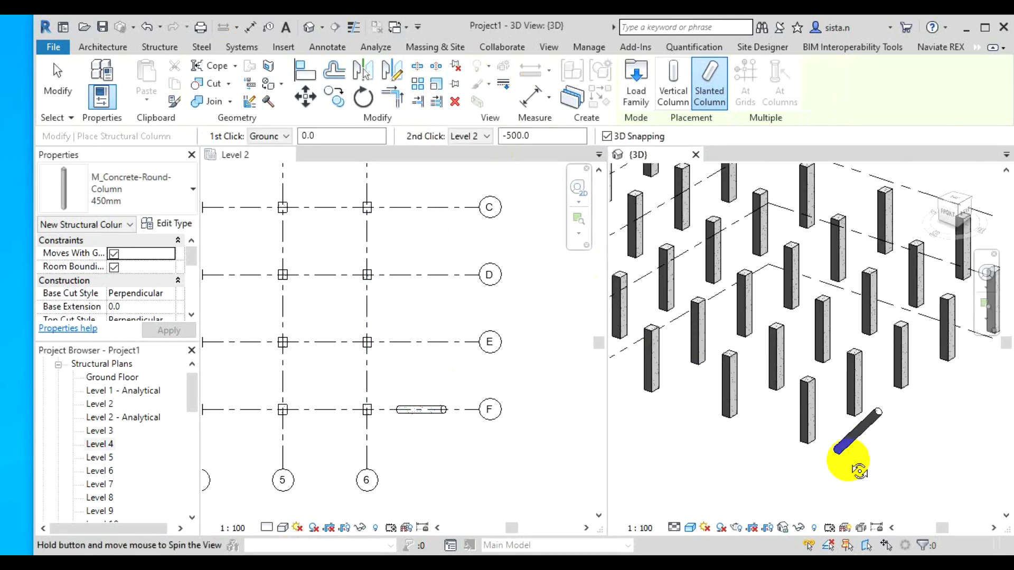
Step: Examine the slanted round column's base and top against the levels in the front view of the 3D model, and end column placement
shift+middle_drag(855, 464, 923, 396)
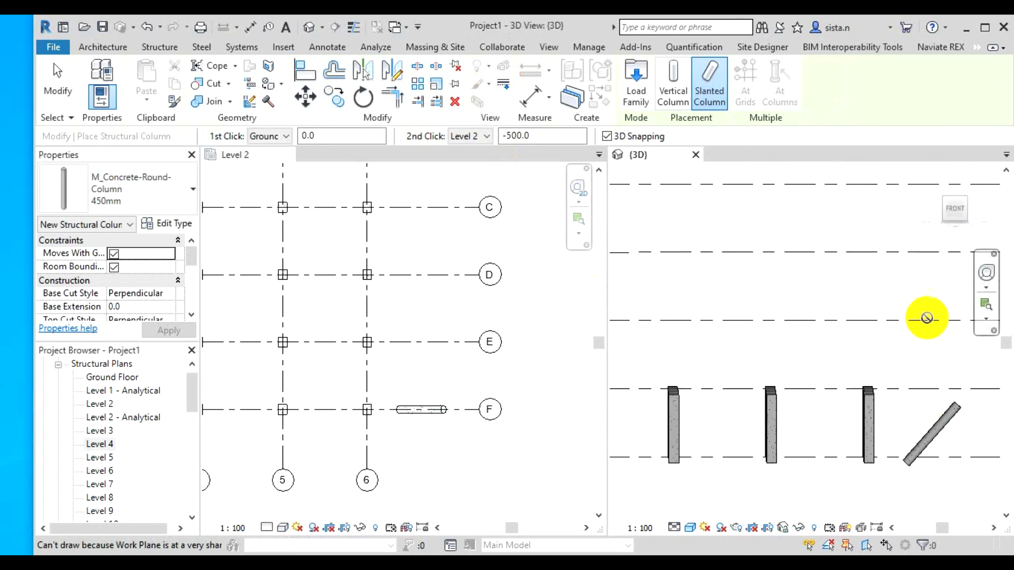
mouse_move(945, 237)
shift+middle_down()
mouse_move(935, 267)
mouse_move(935, 248)
shift+middle_up()
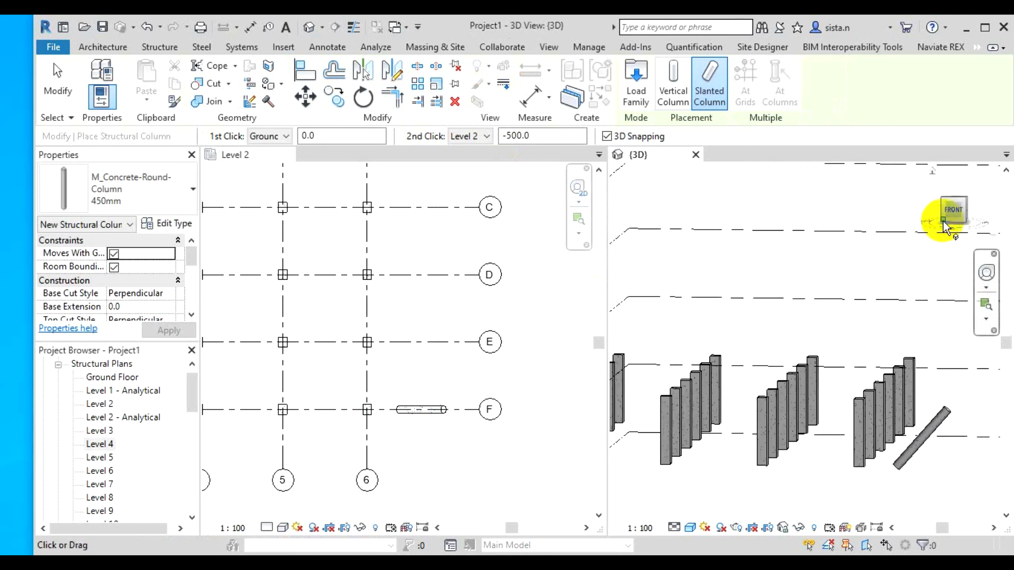
click(953, 210)
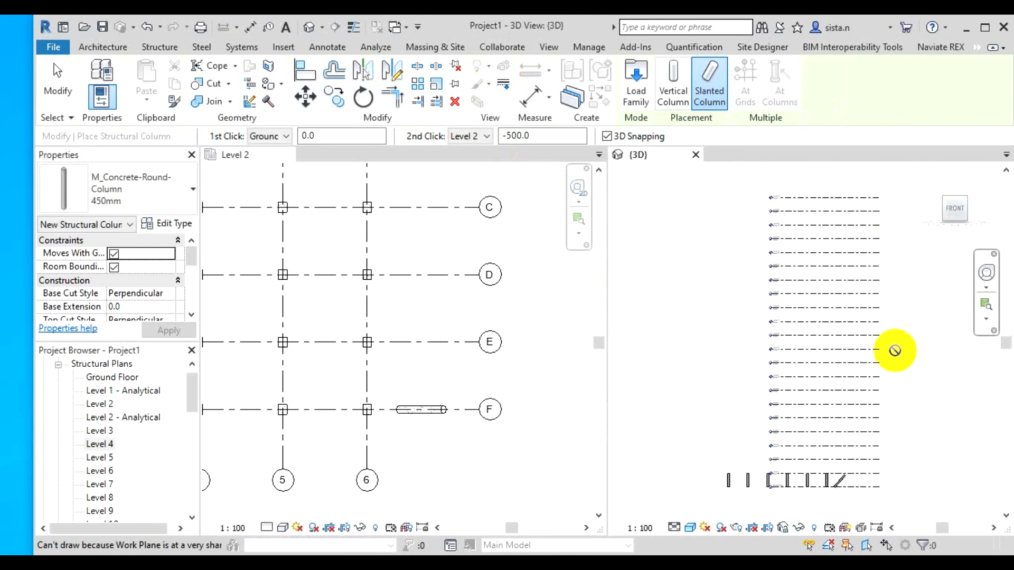
scroll(855, 472, up, 5)
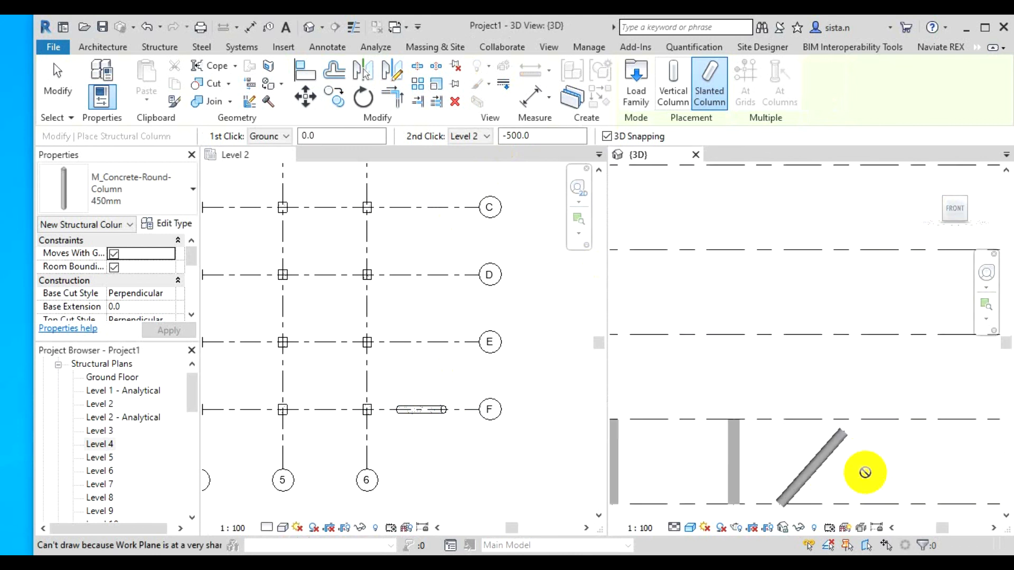
scroll(780, 455, up, 1)
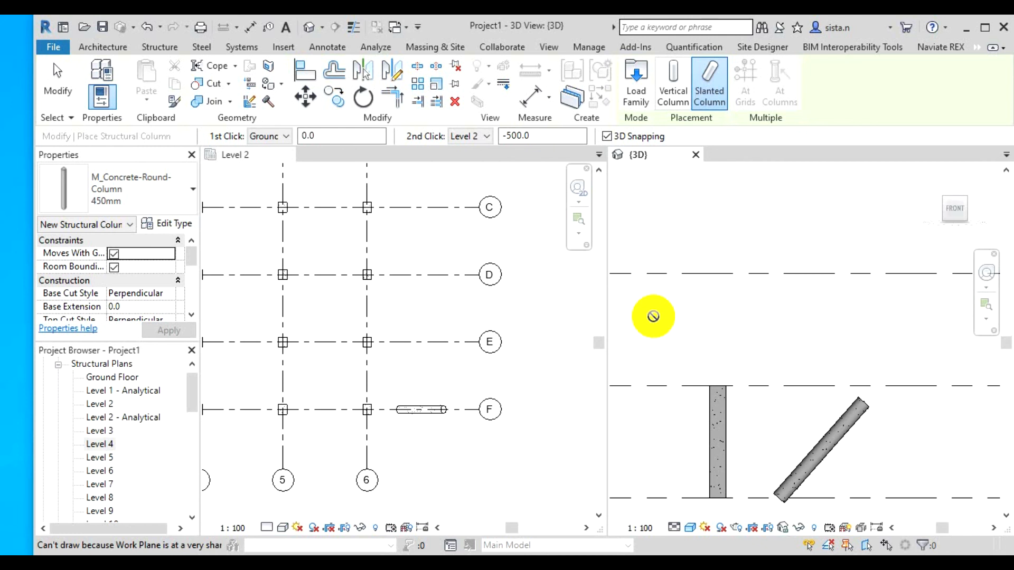
shift+middle_drag(656, 317, 657, 352)
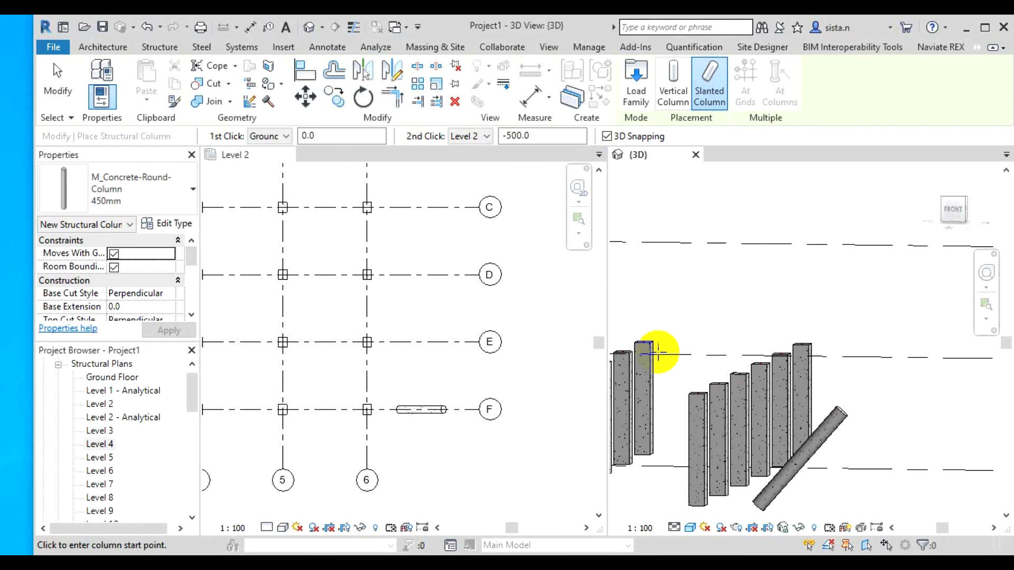
key(Escape)
key(Escape)
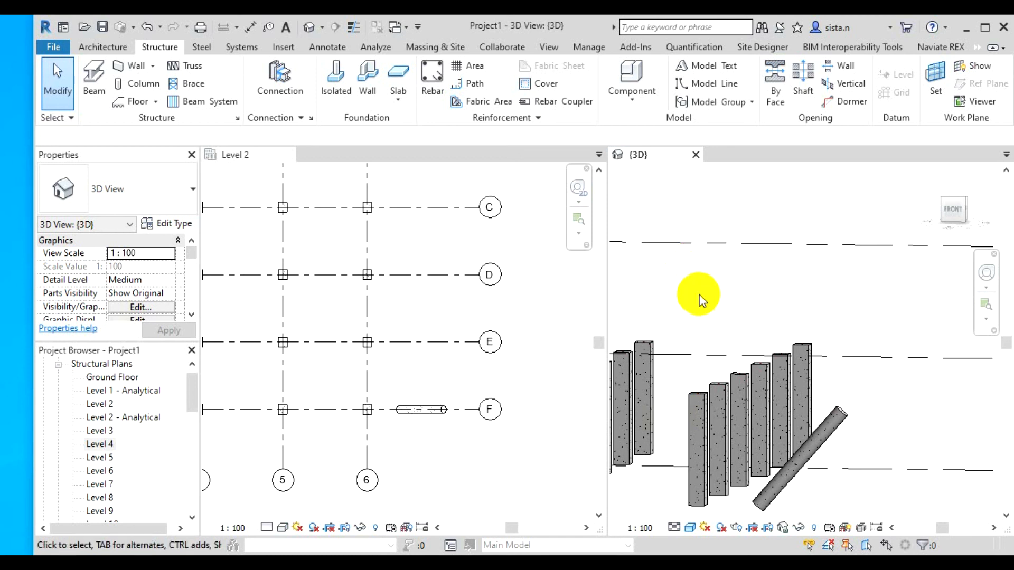
scroll(699, 295, down, 1)
shift+middle_drag(699, 298, 701, 349)
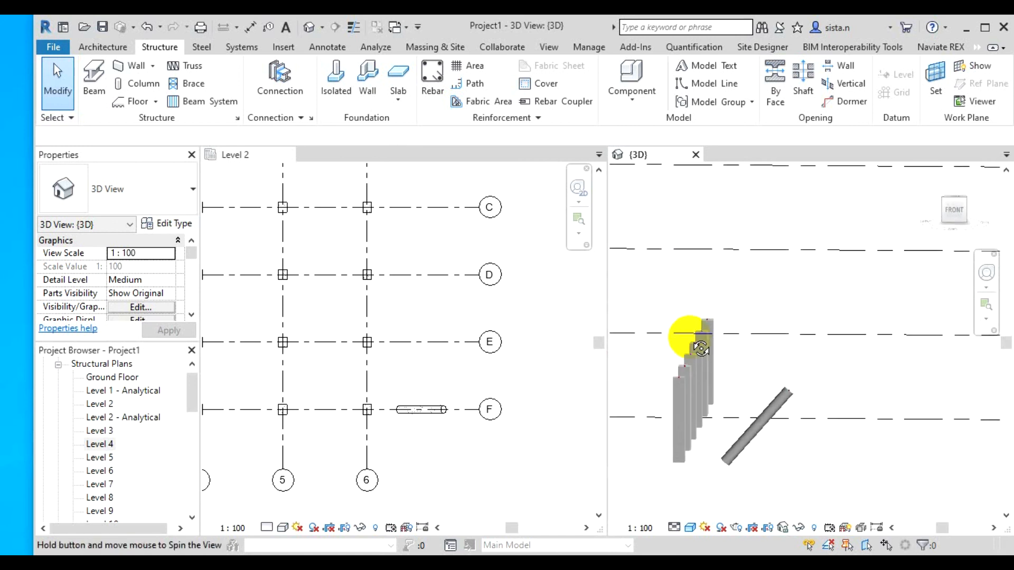
shift+middle_drag(672, 296, 685, 308)
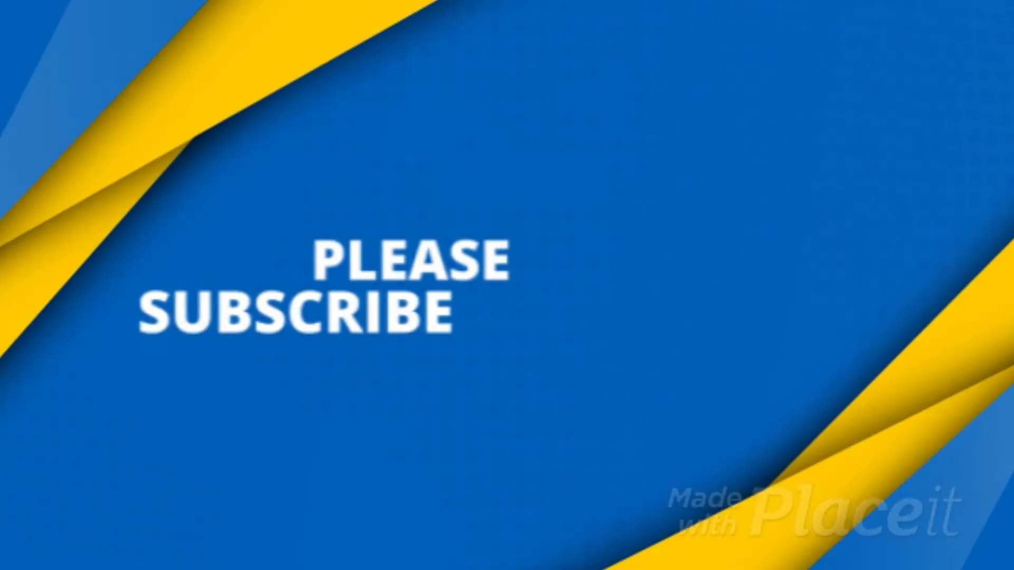